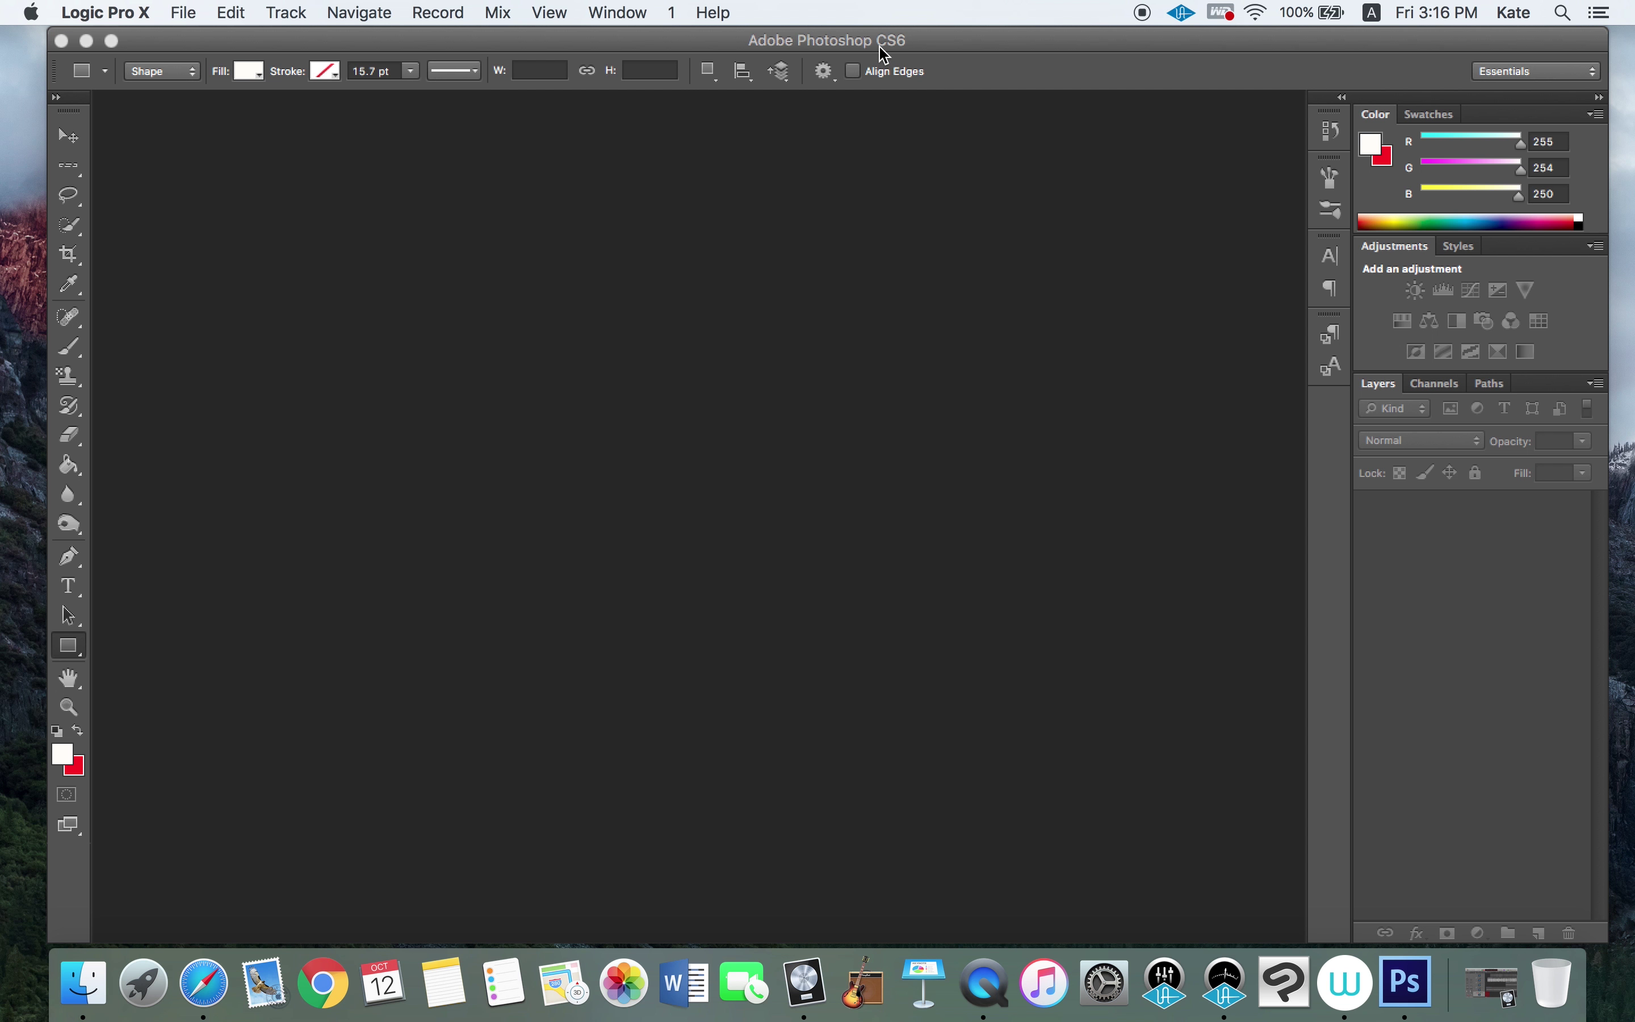
Open doll.jpg from the desktop pic folder by dragging it into Photoshop.
left_click(181, 10)
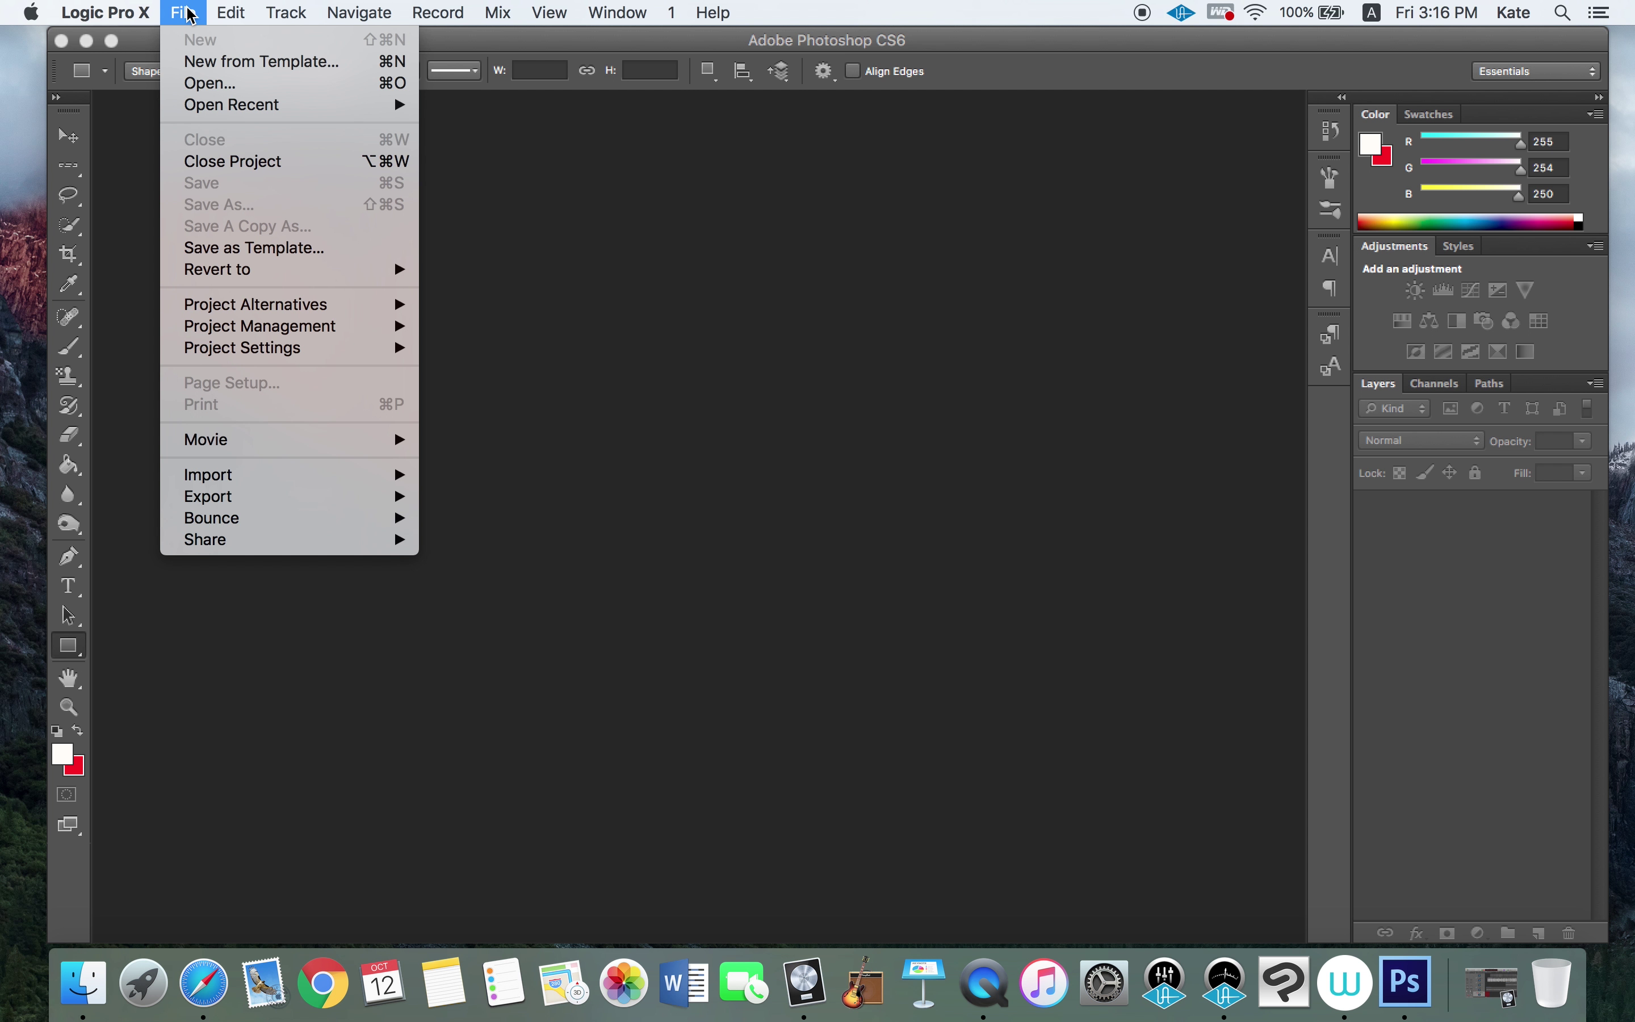
left_click(757, 177)
left_click_drag(913, 42, 851, 198)
double_click(1141, 81)
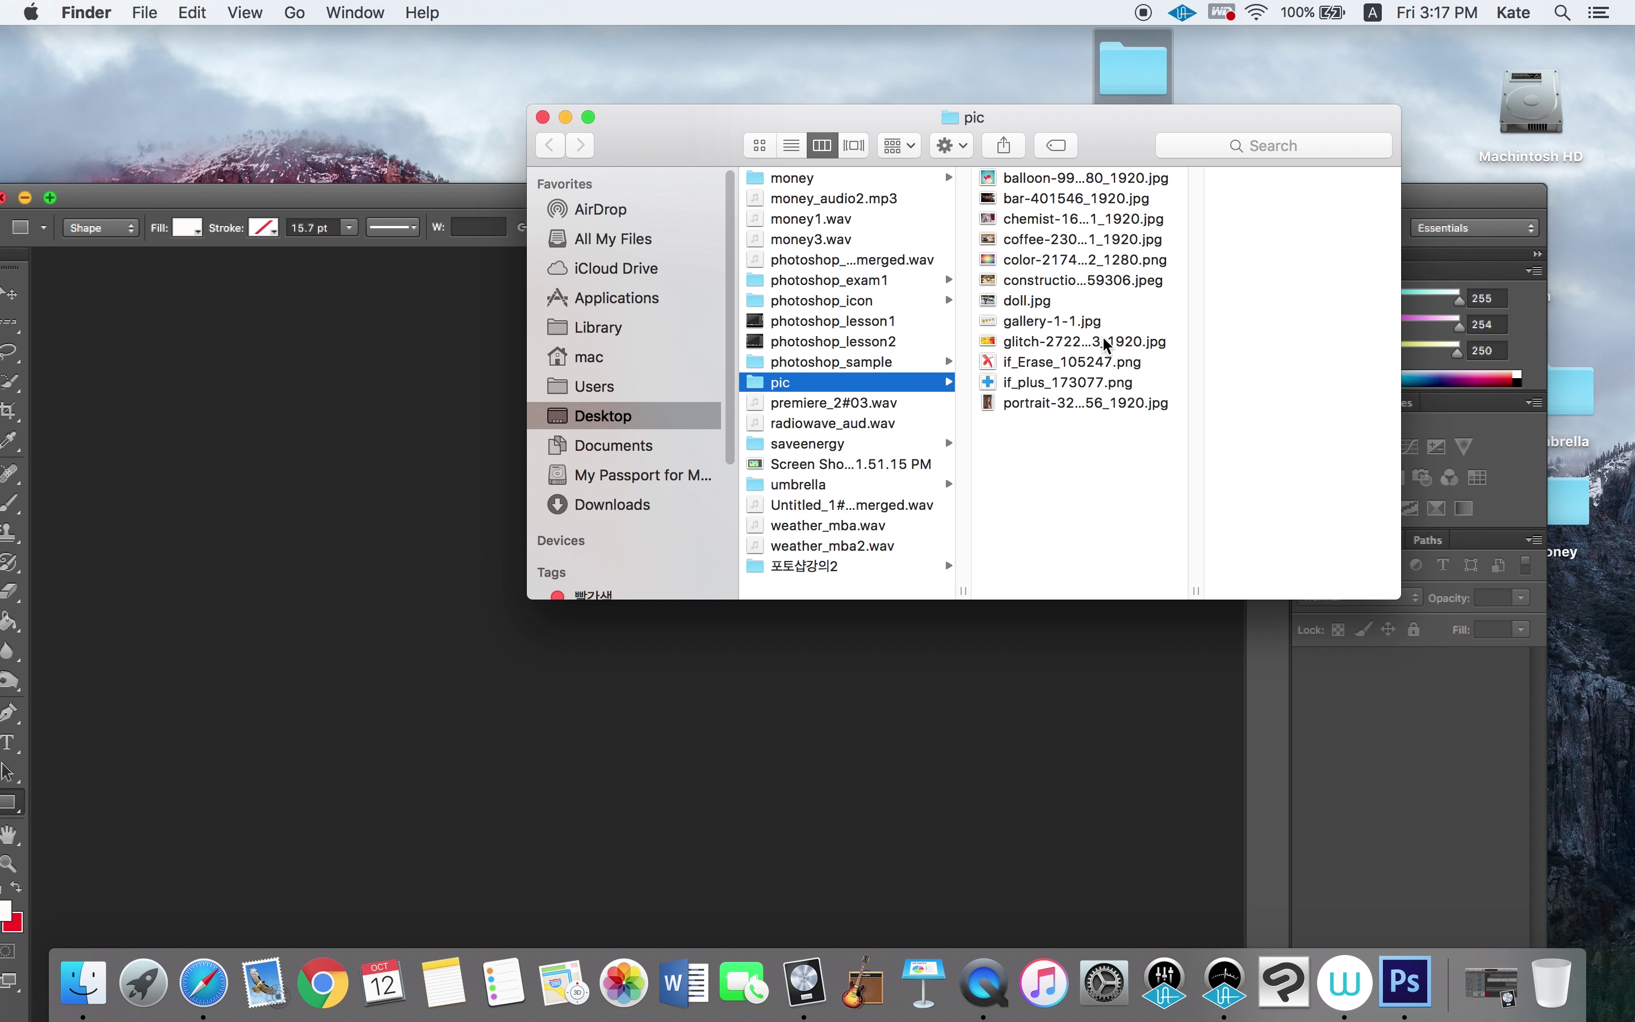
left_click(1024, 301)
left_click_drag(1024, 305, 396, 604)
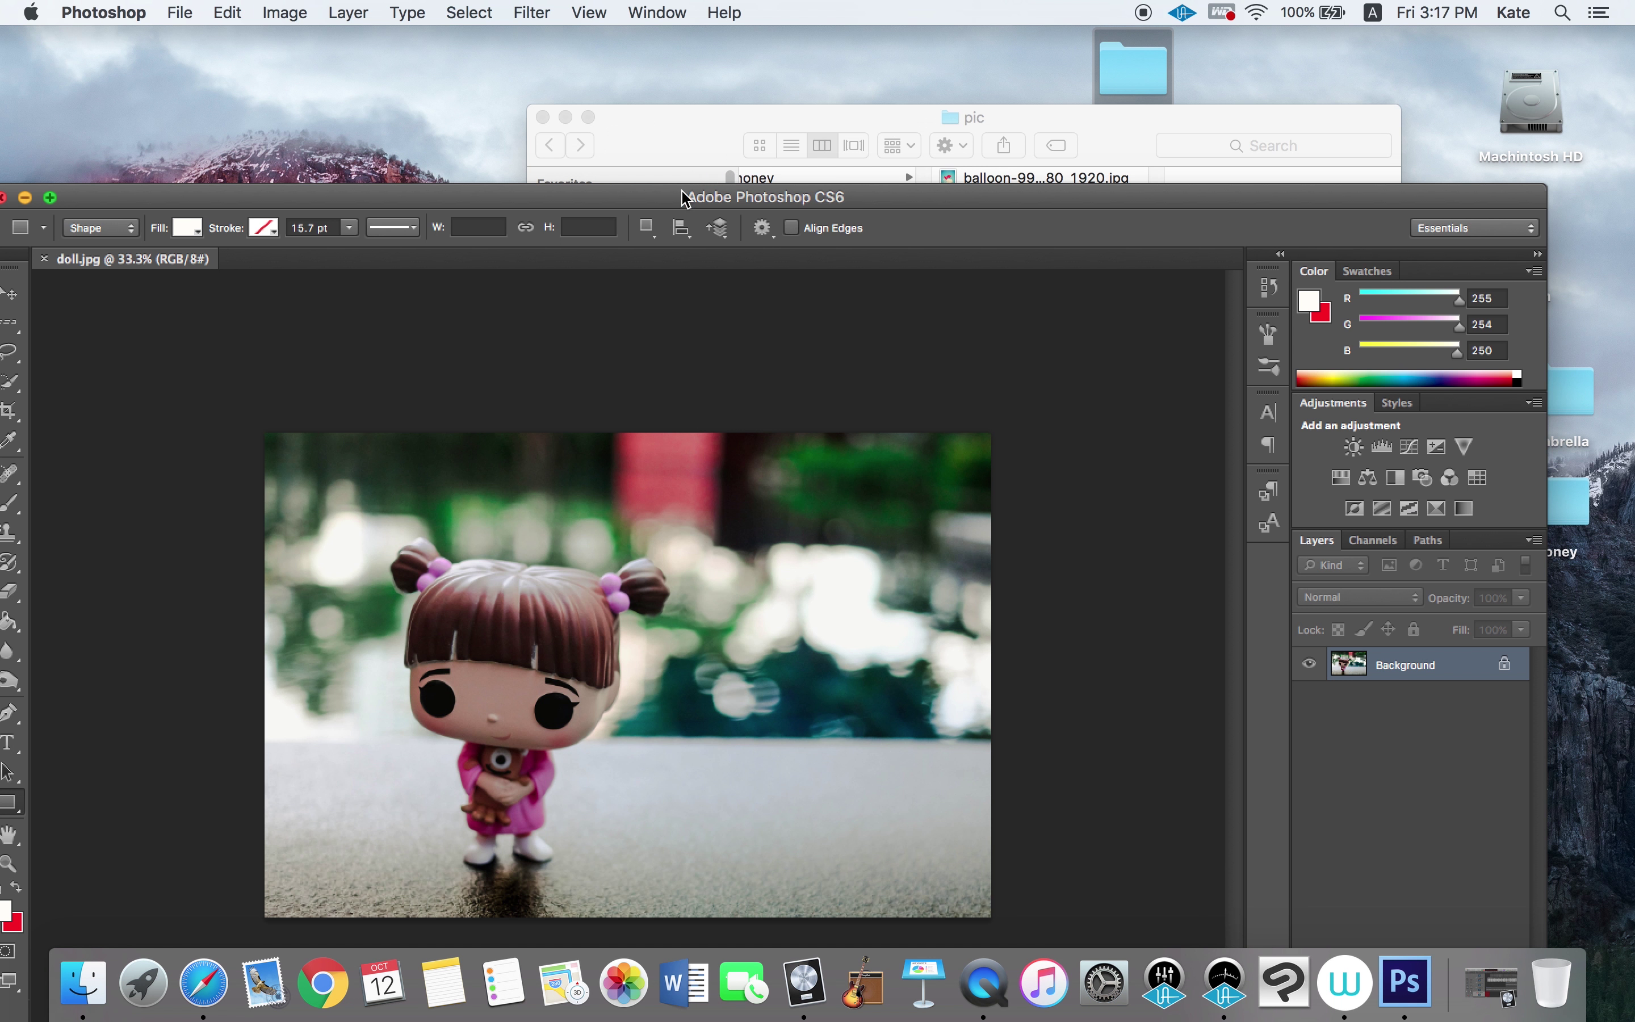
Zoom the doll photo to 50% and return to the Move tool.
mouse_move(674, 199)
left_mouse_down()
mouse_move(764, 52)
mouse_move(723, 44)
left_mouse_up()
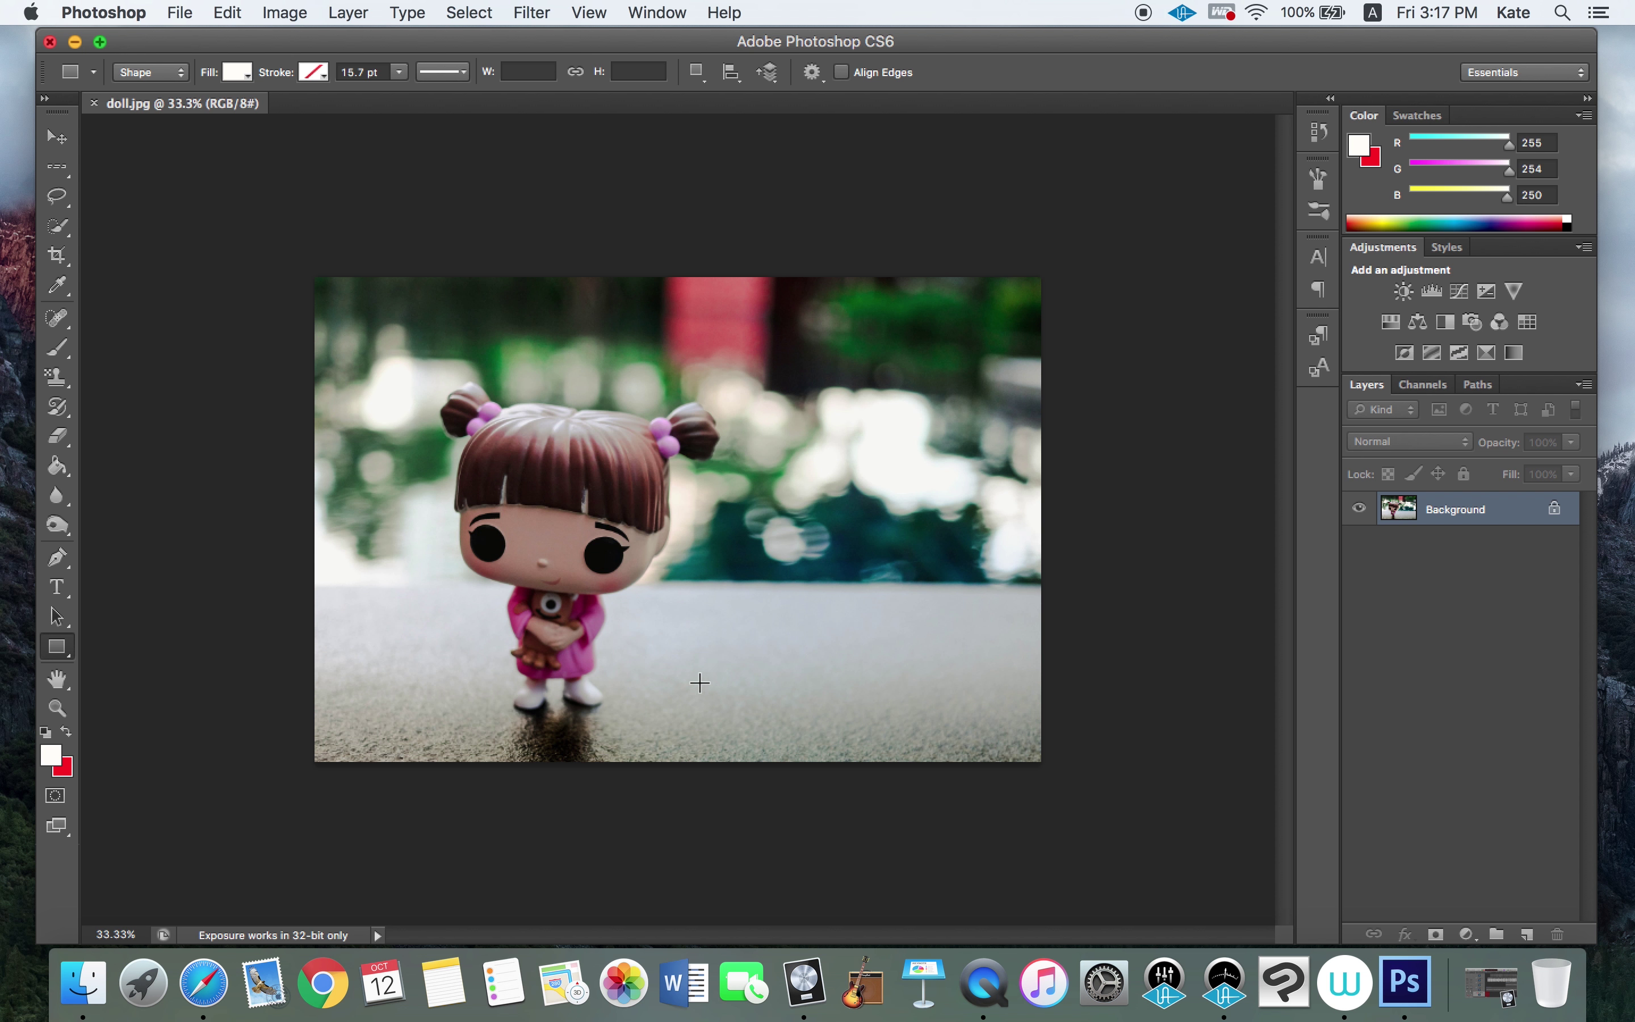
left_click(58, 710)
left_click(419, 609)
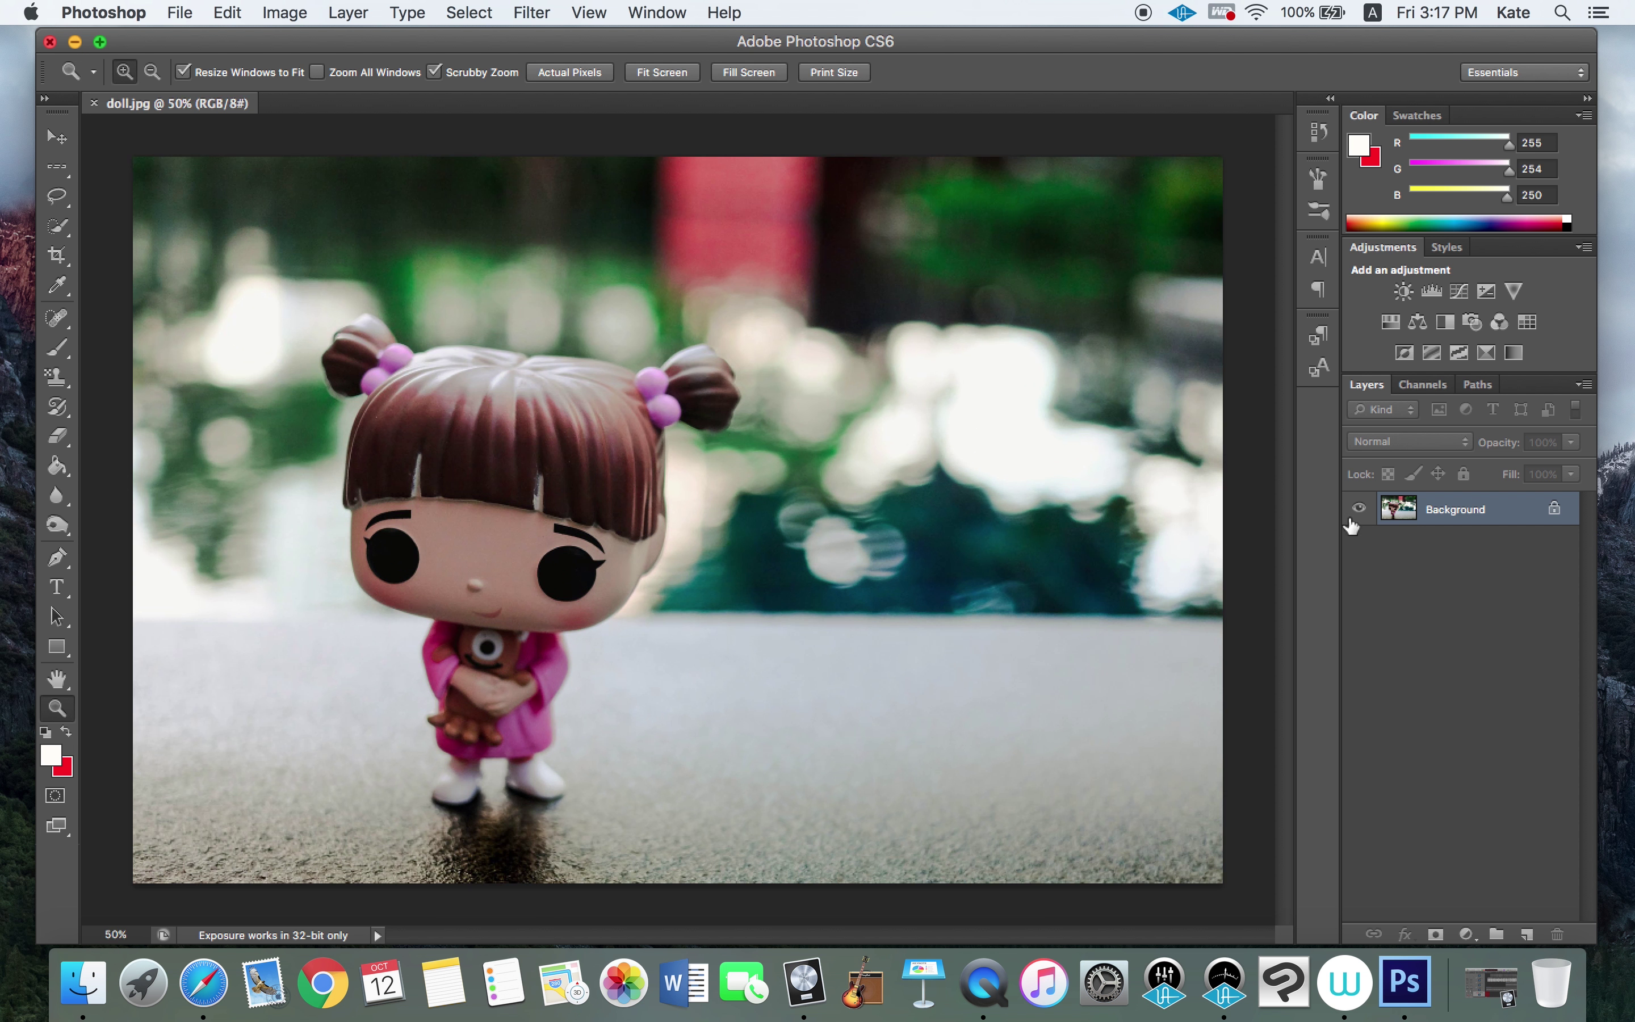
left_click(57, 137)
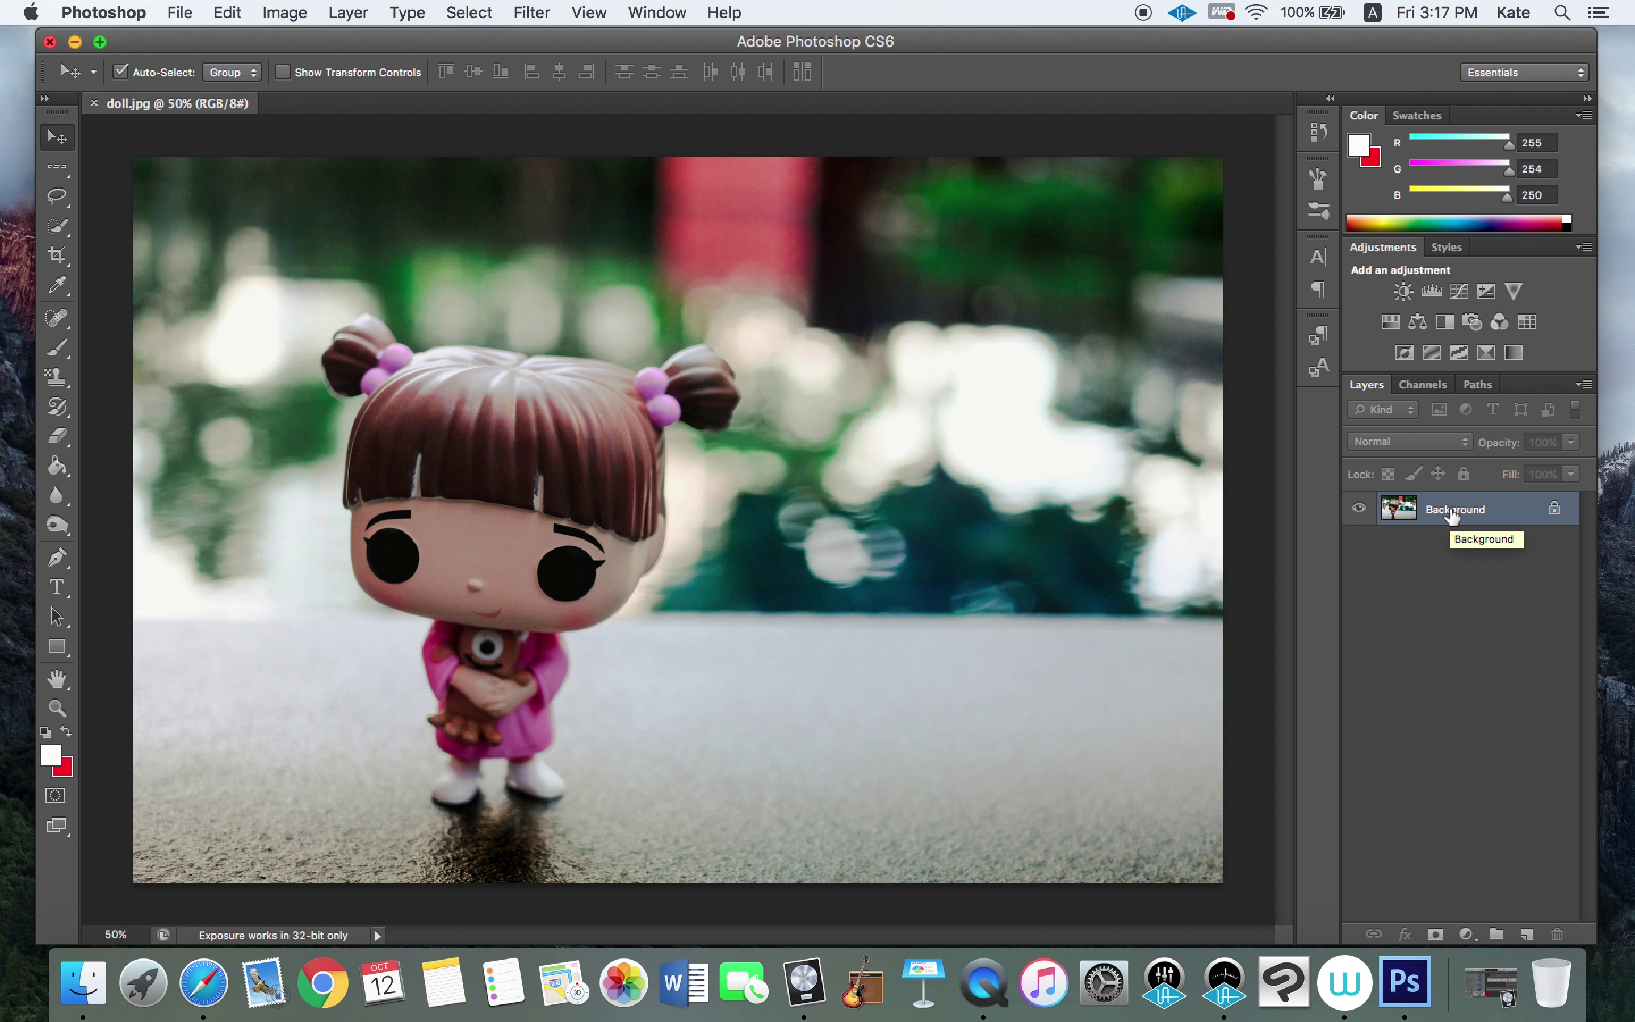
Duplicate Background into Layer 1 and hide the Background layer.
key("super+j")
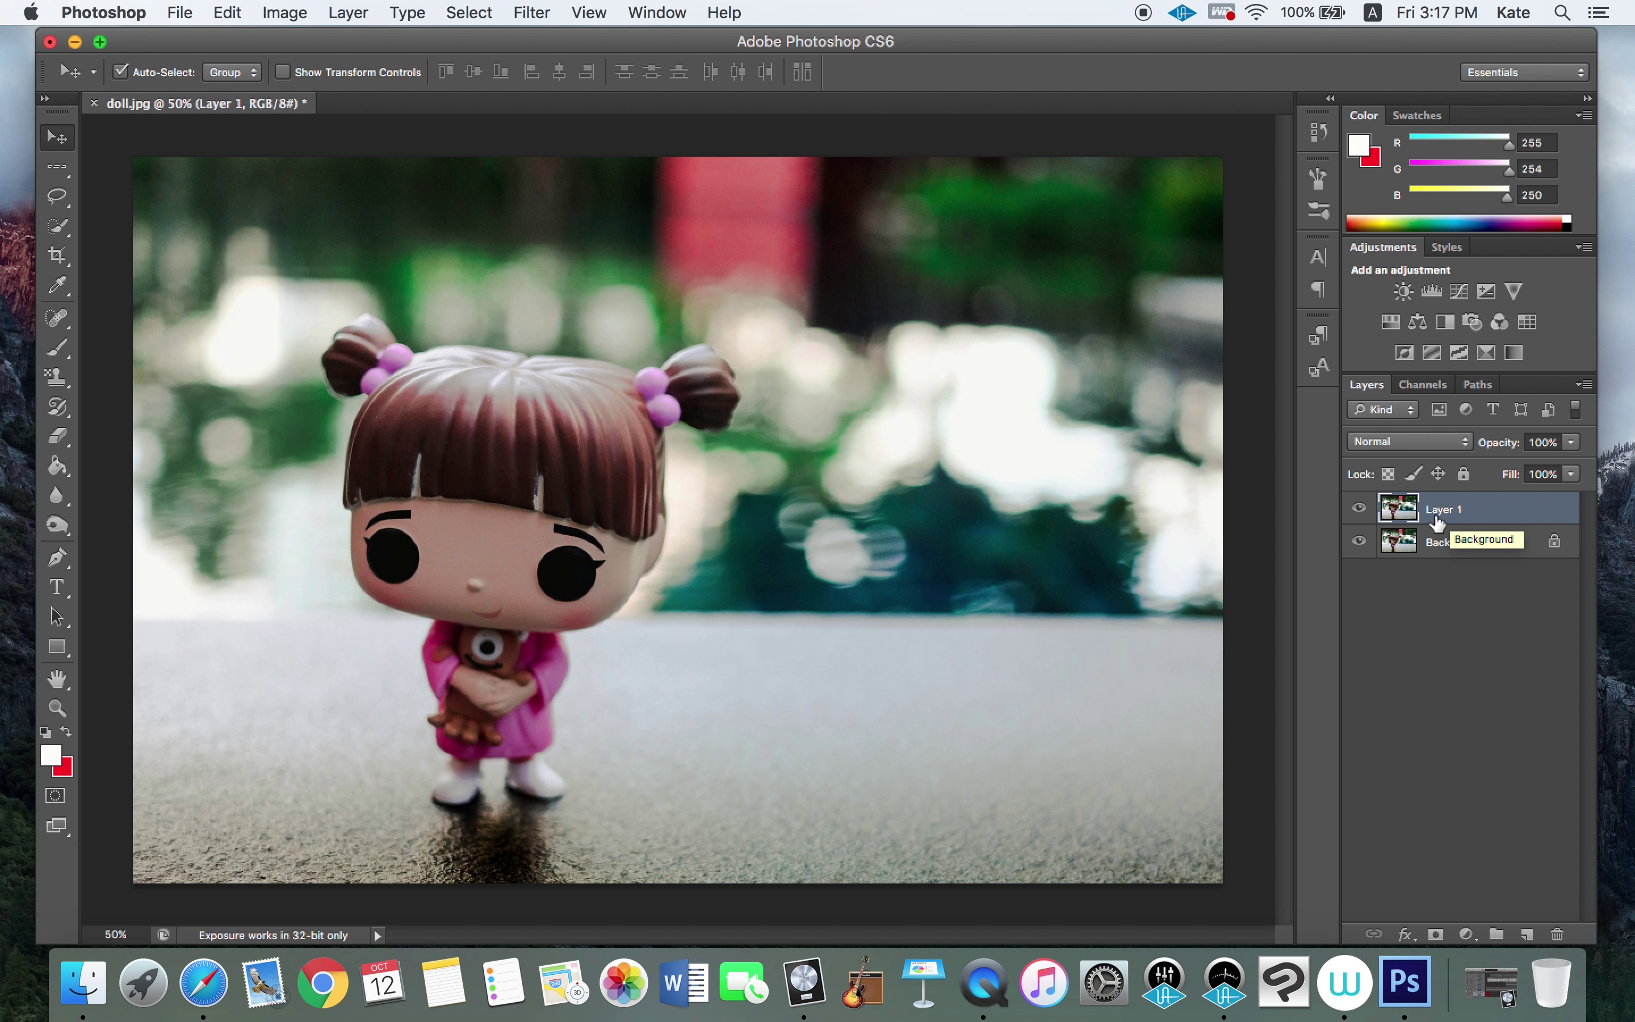
left_click(1358, 541)
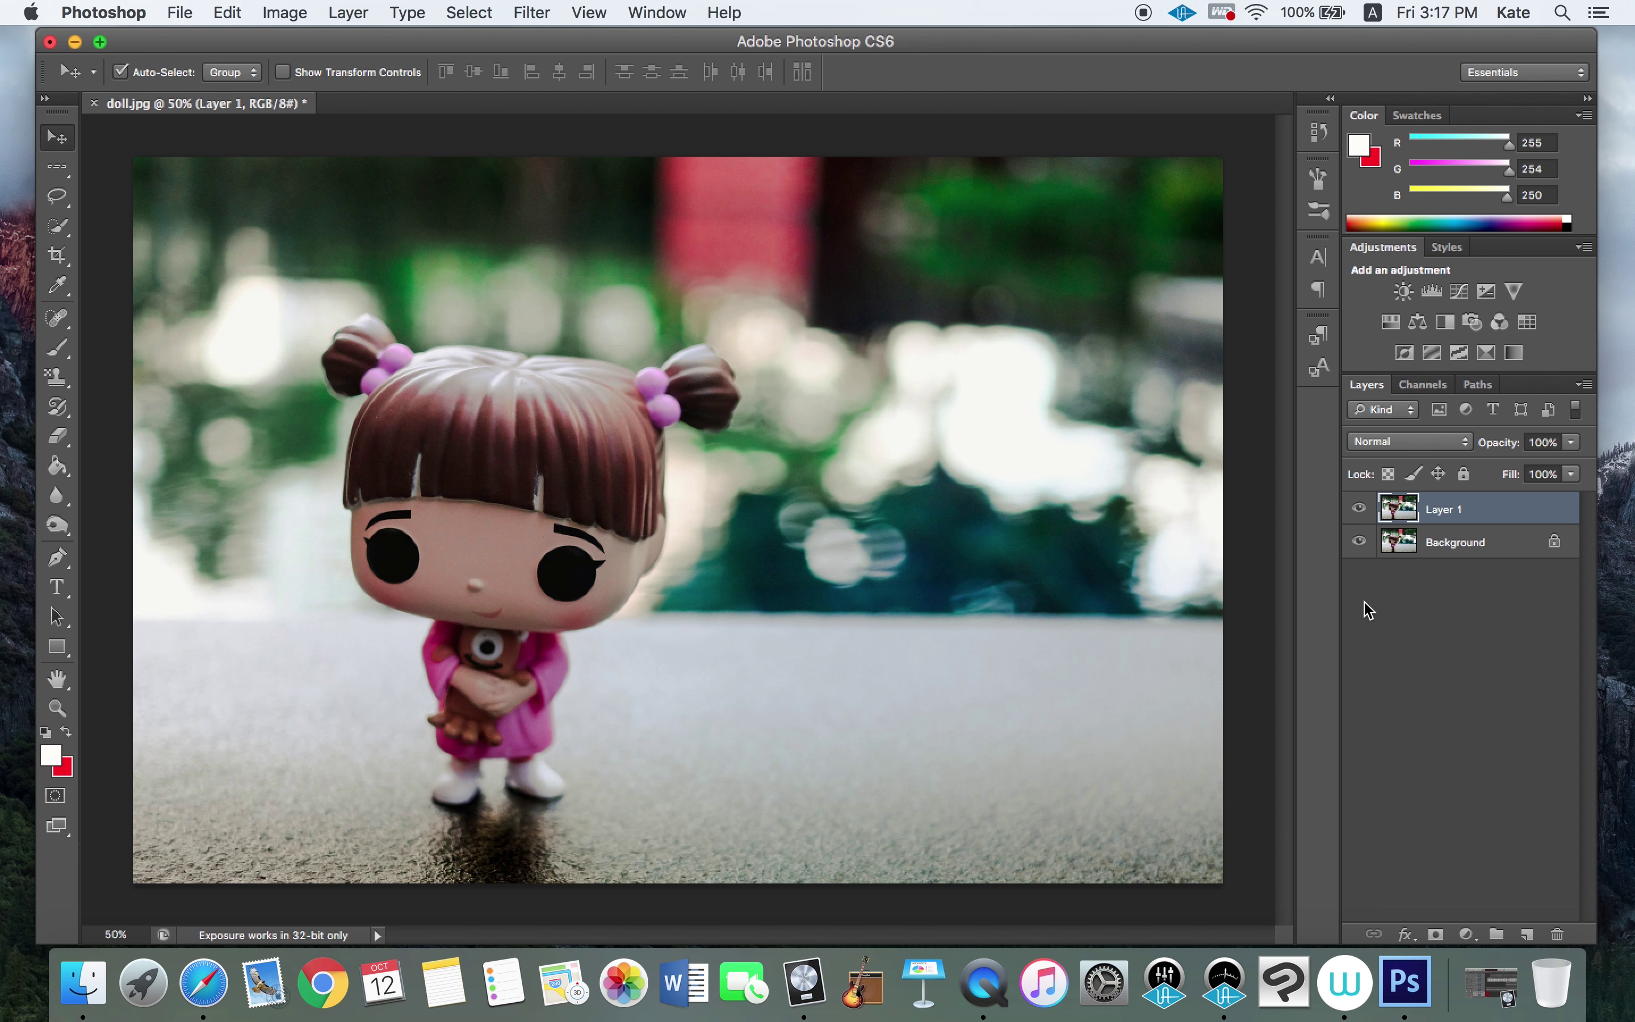
left_click(1358, 541)
Quick-select the whole doll figure, from pigtails to feet.
left_click(75, 230)
mouse_move(351, 379)
left_mouse_down()
mouse_move(362, 336)
mouse_move(423, 395)
mouse_move(446, 355)
left_mouse_up()
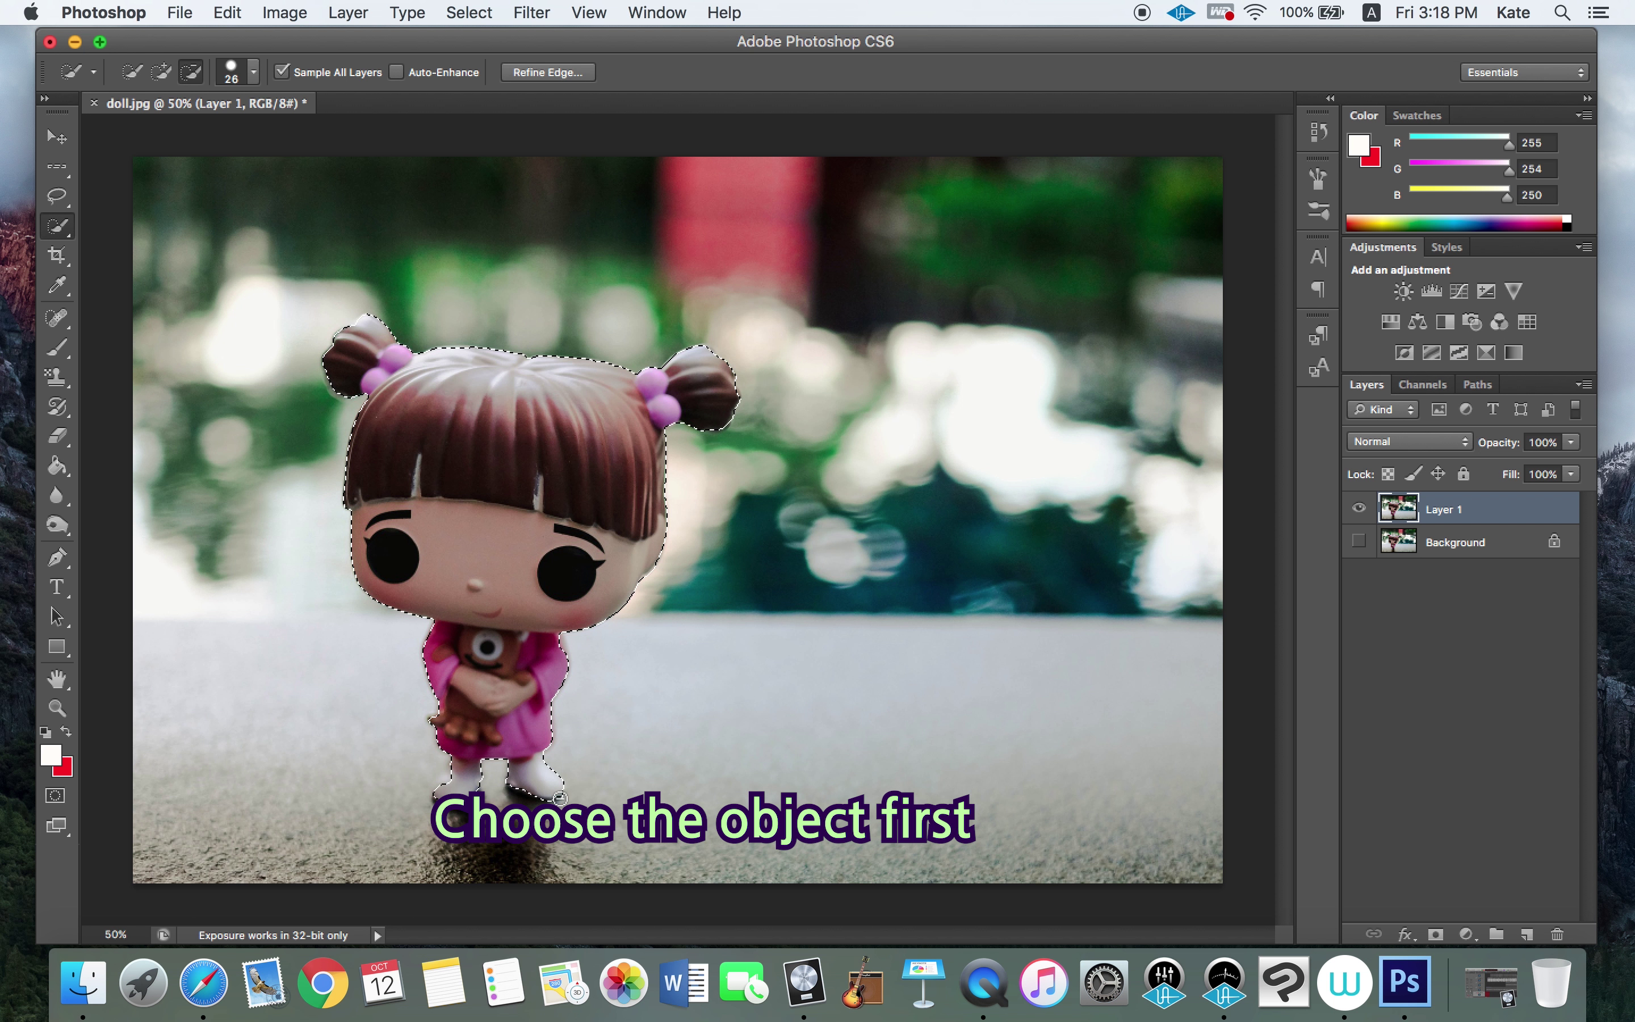
left_click(470, 14)
mouse_move(486, 298)
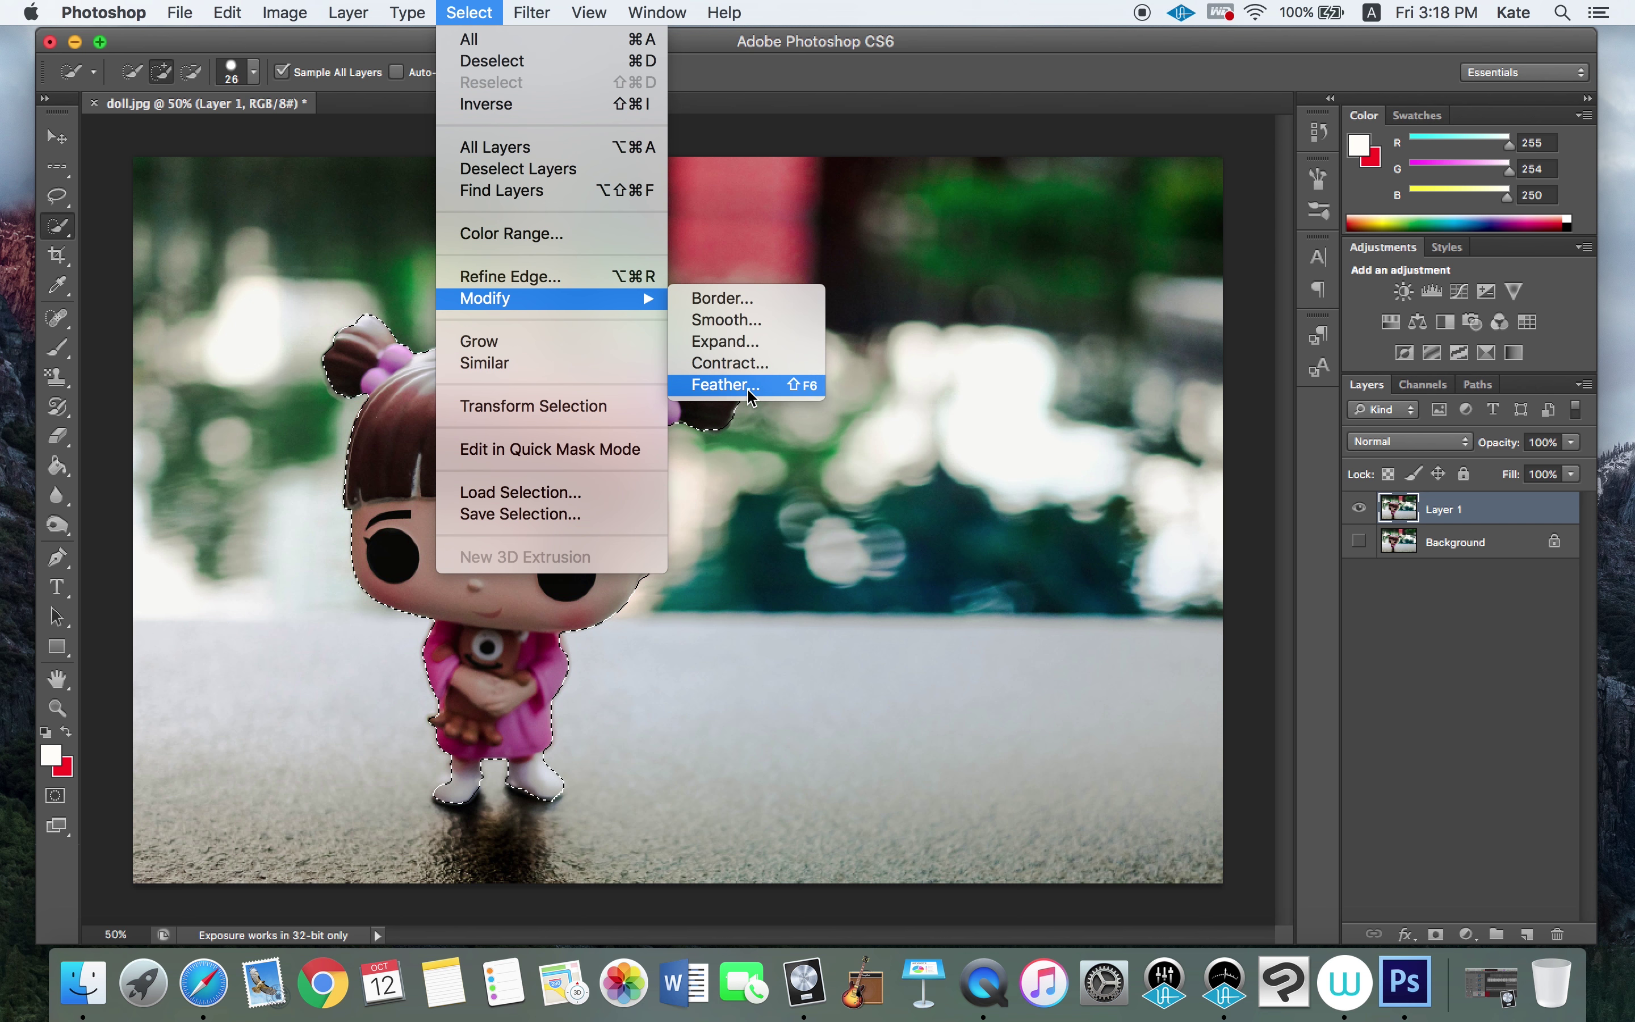
Feather the doll selection with a 3-pixel radius.
left_click(750, 387)
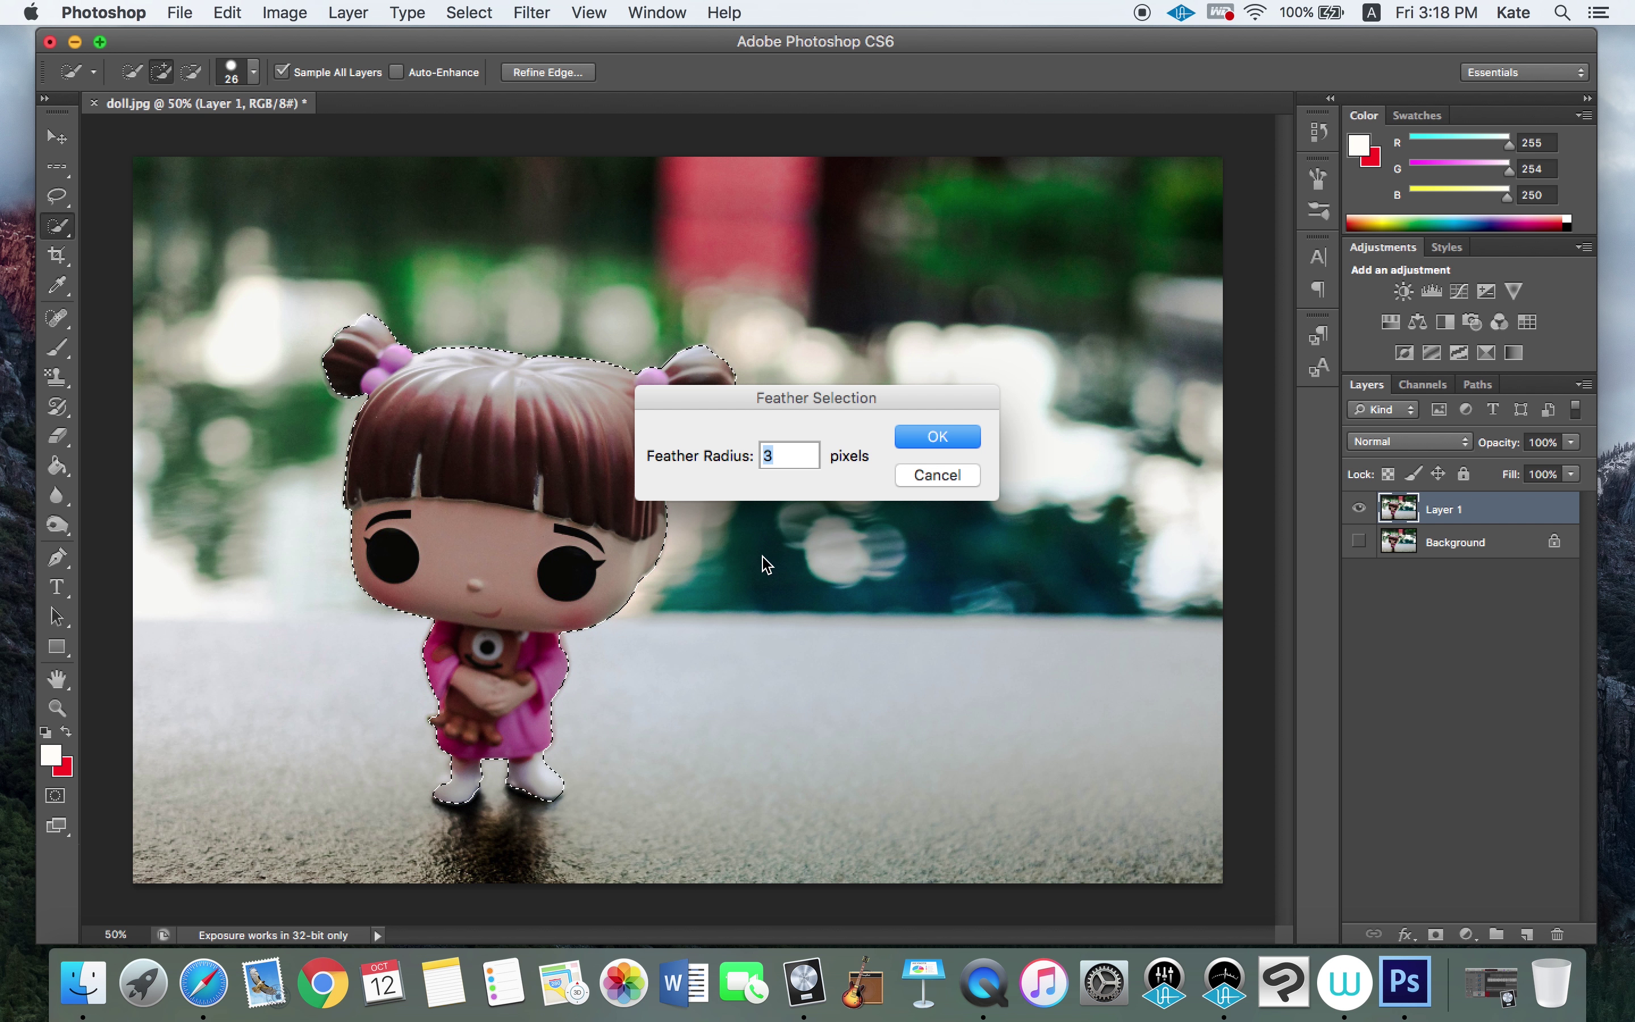
left_click(954, 438)
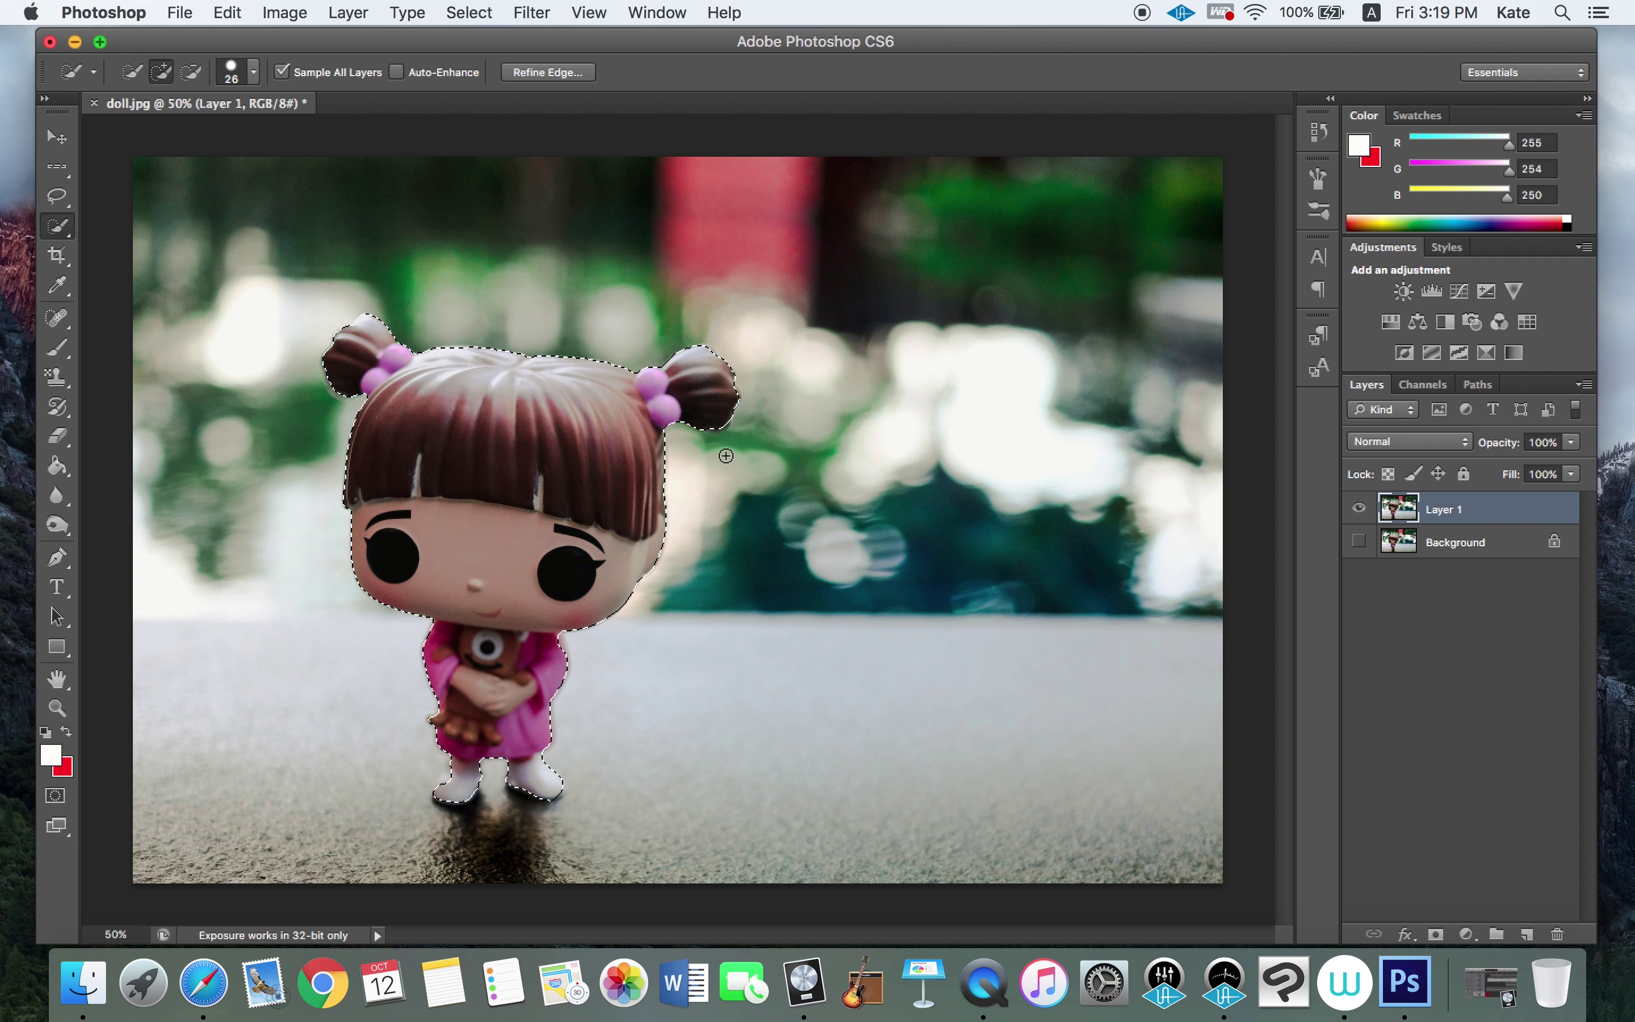
left_click(465, 10)
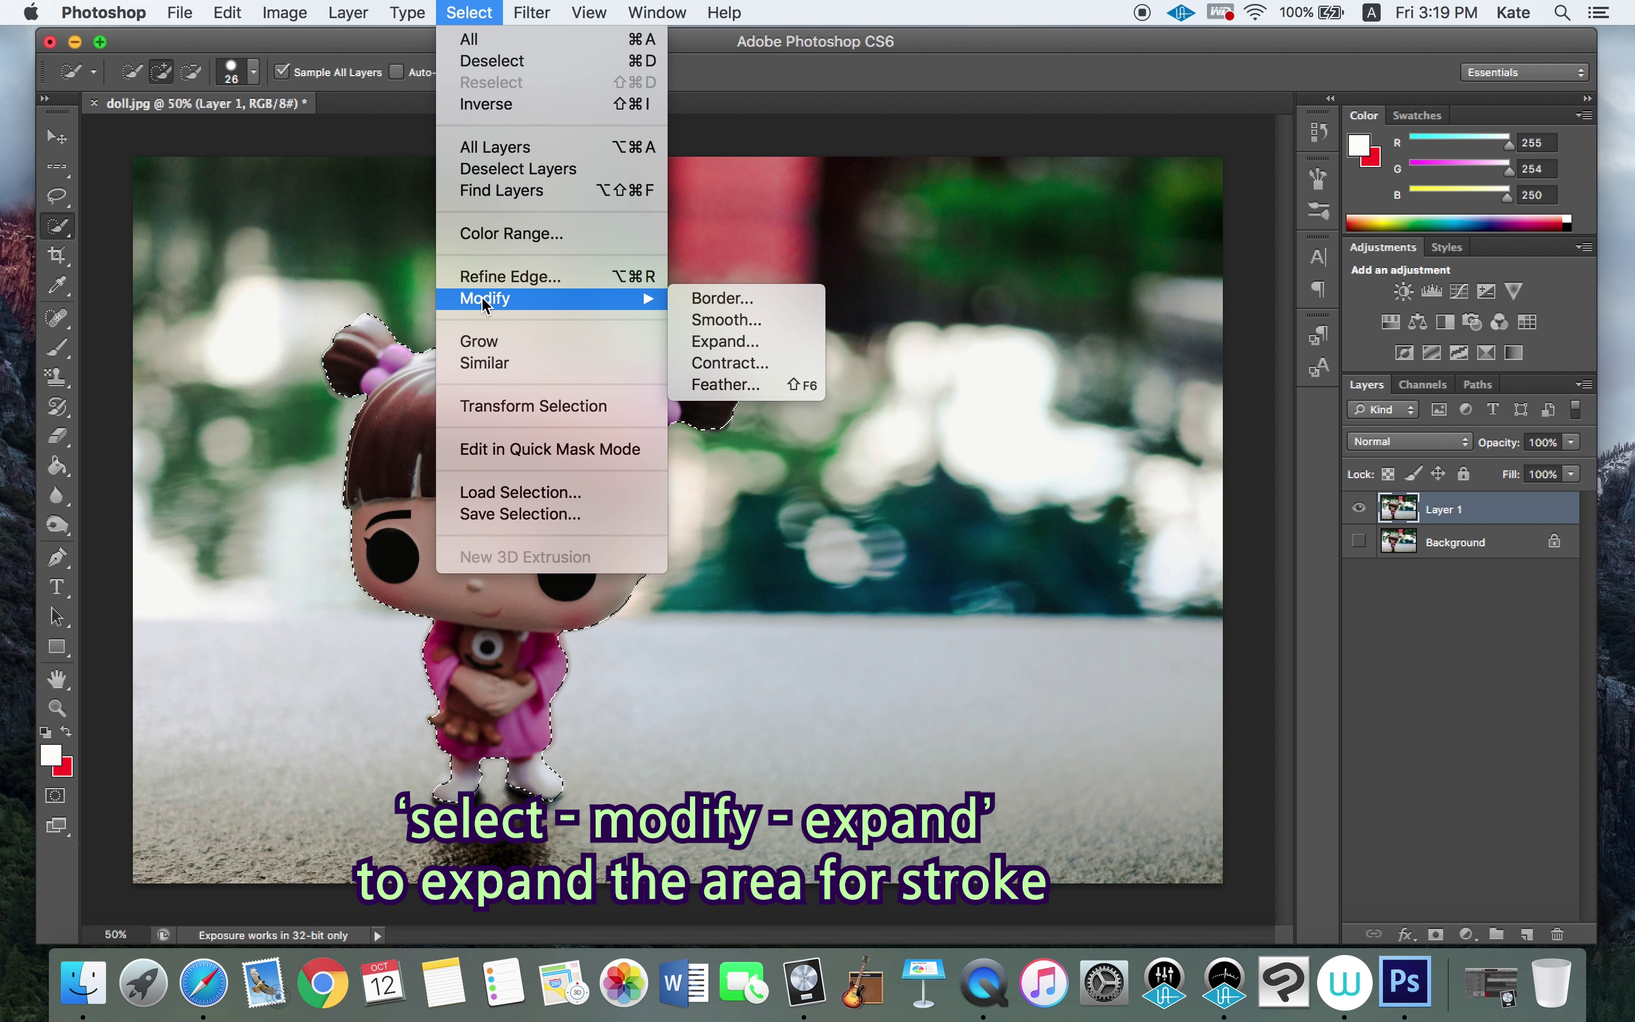
Expand the doll selection outward by 35 pixels.
left_click(721, 341)
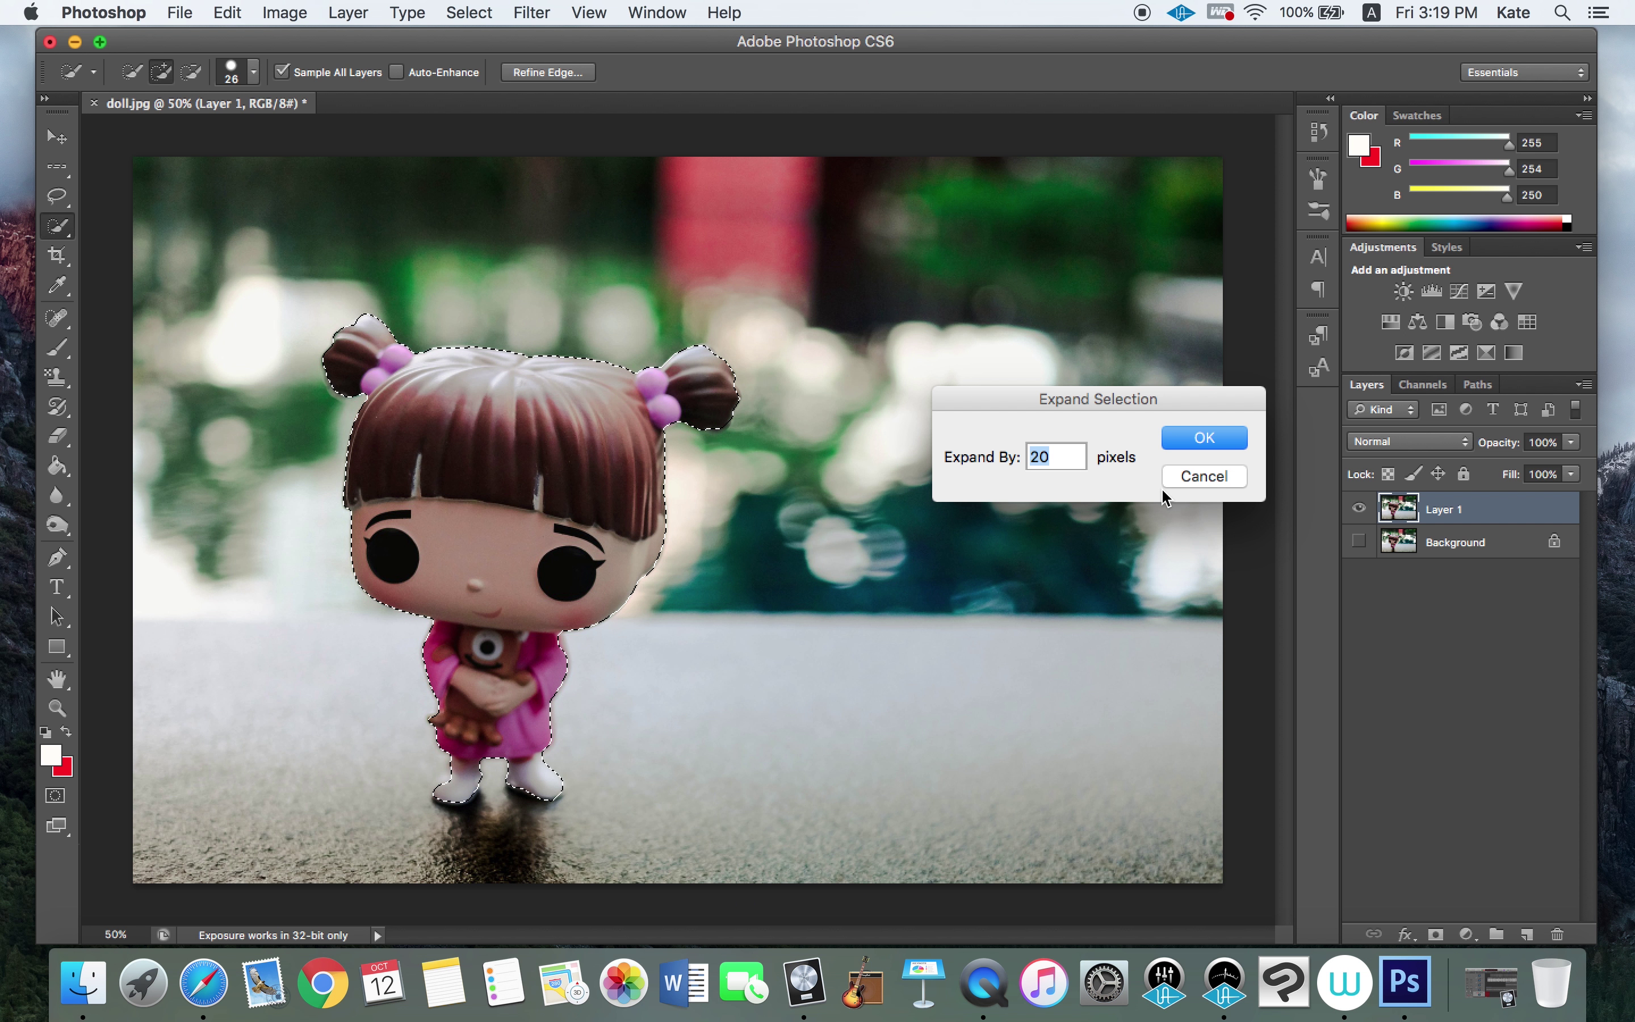
key("BackSpace")
type("35")
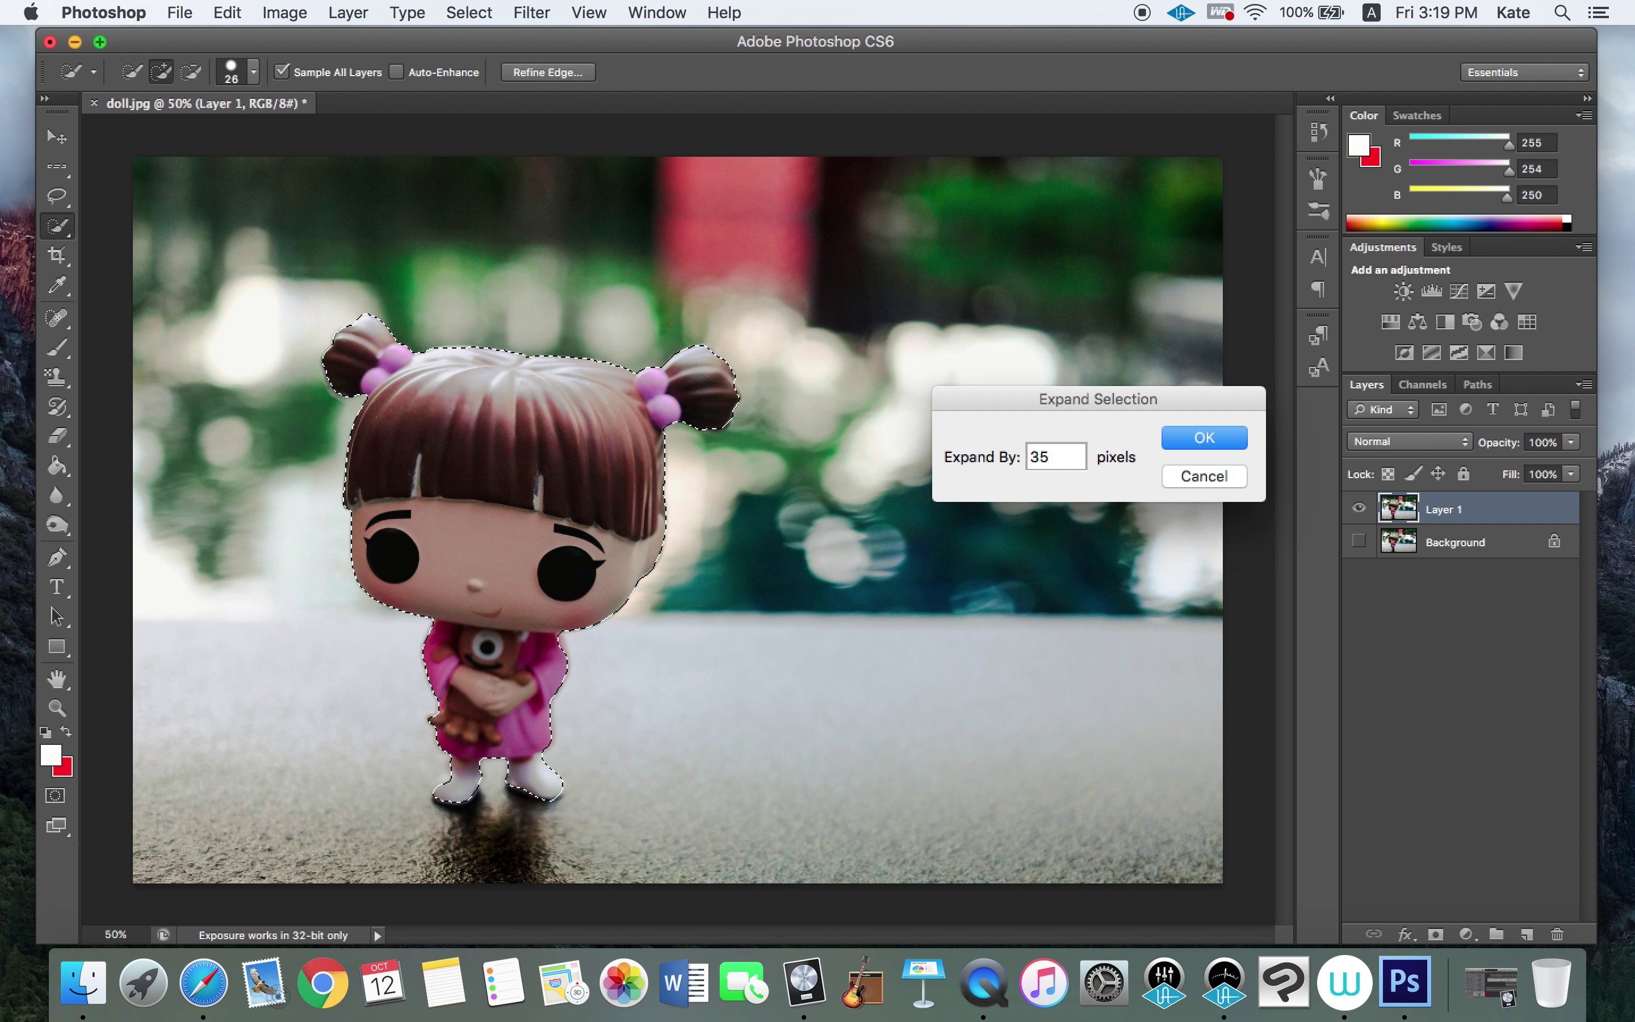
key("Return")
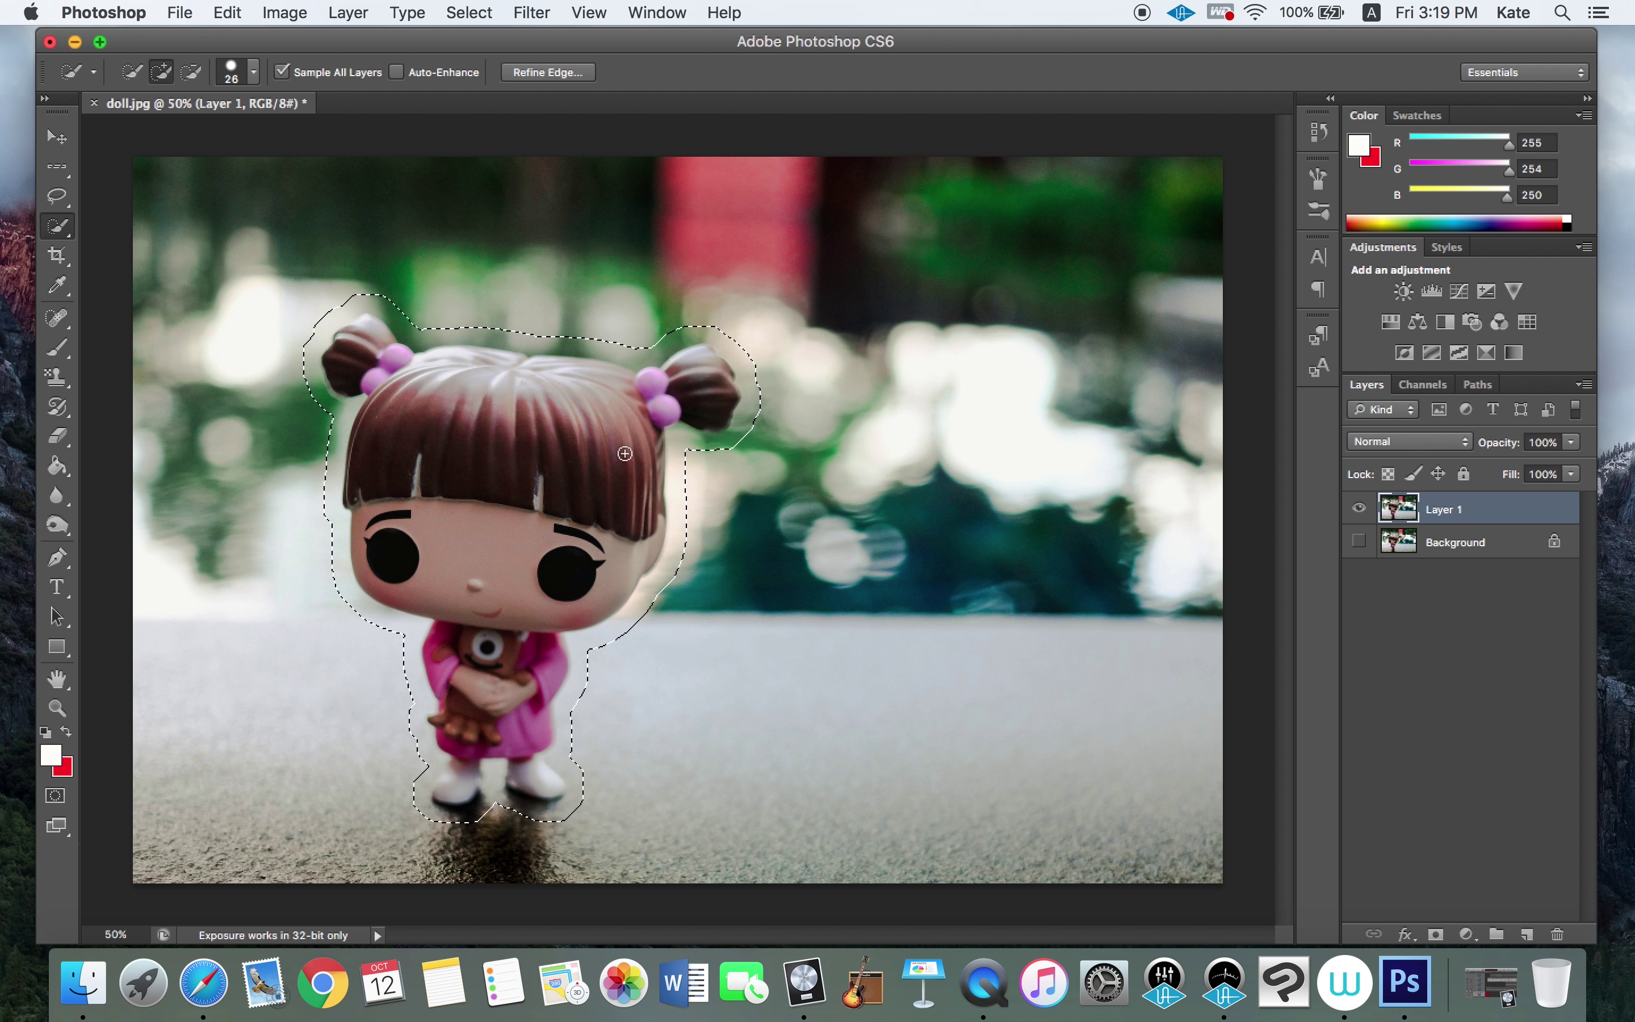
Make a work path from the expanded selection at 2.0-pixel tolerance.
right_click(598, 437)
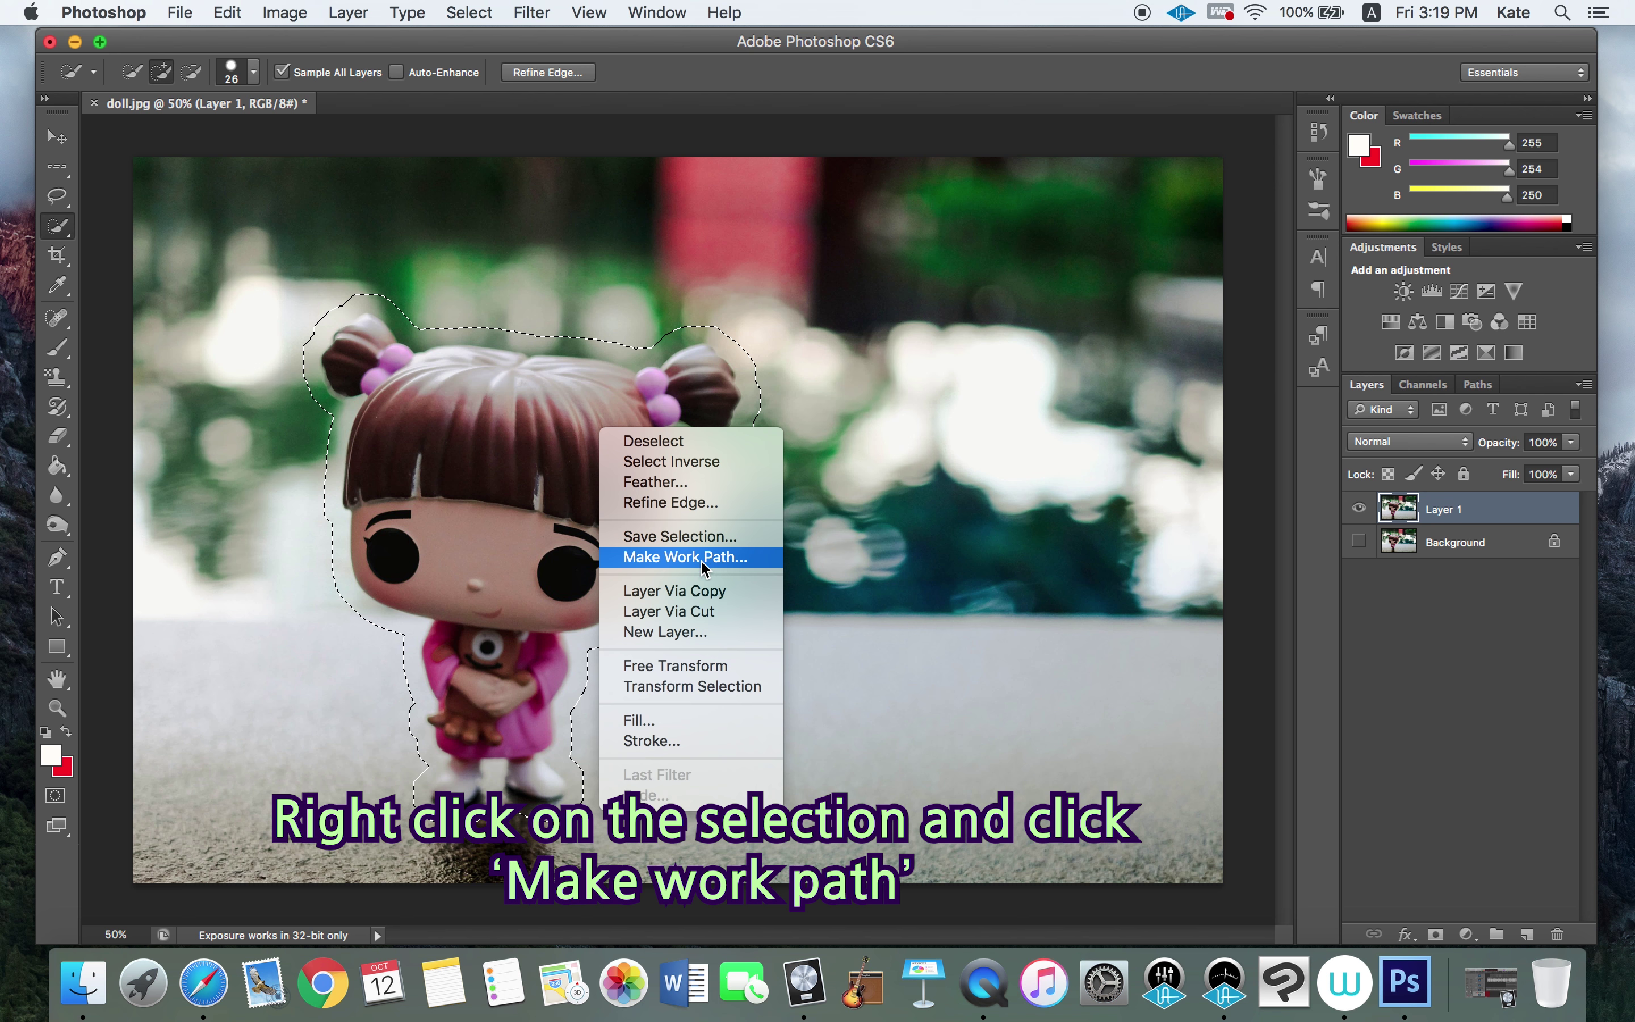
left_click(694, 558)
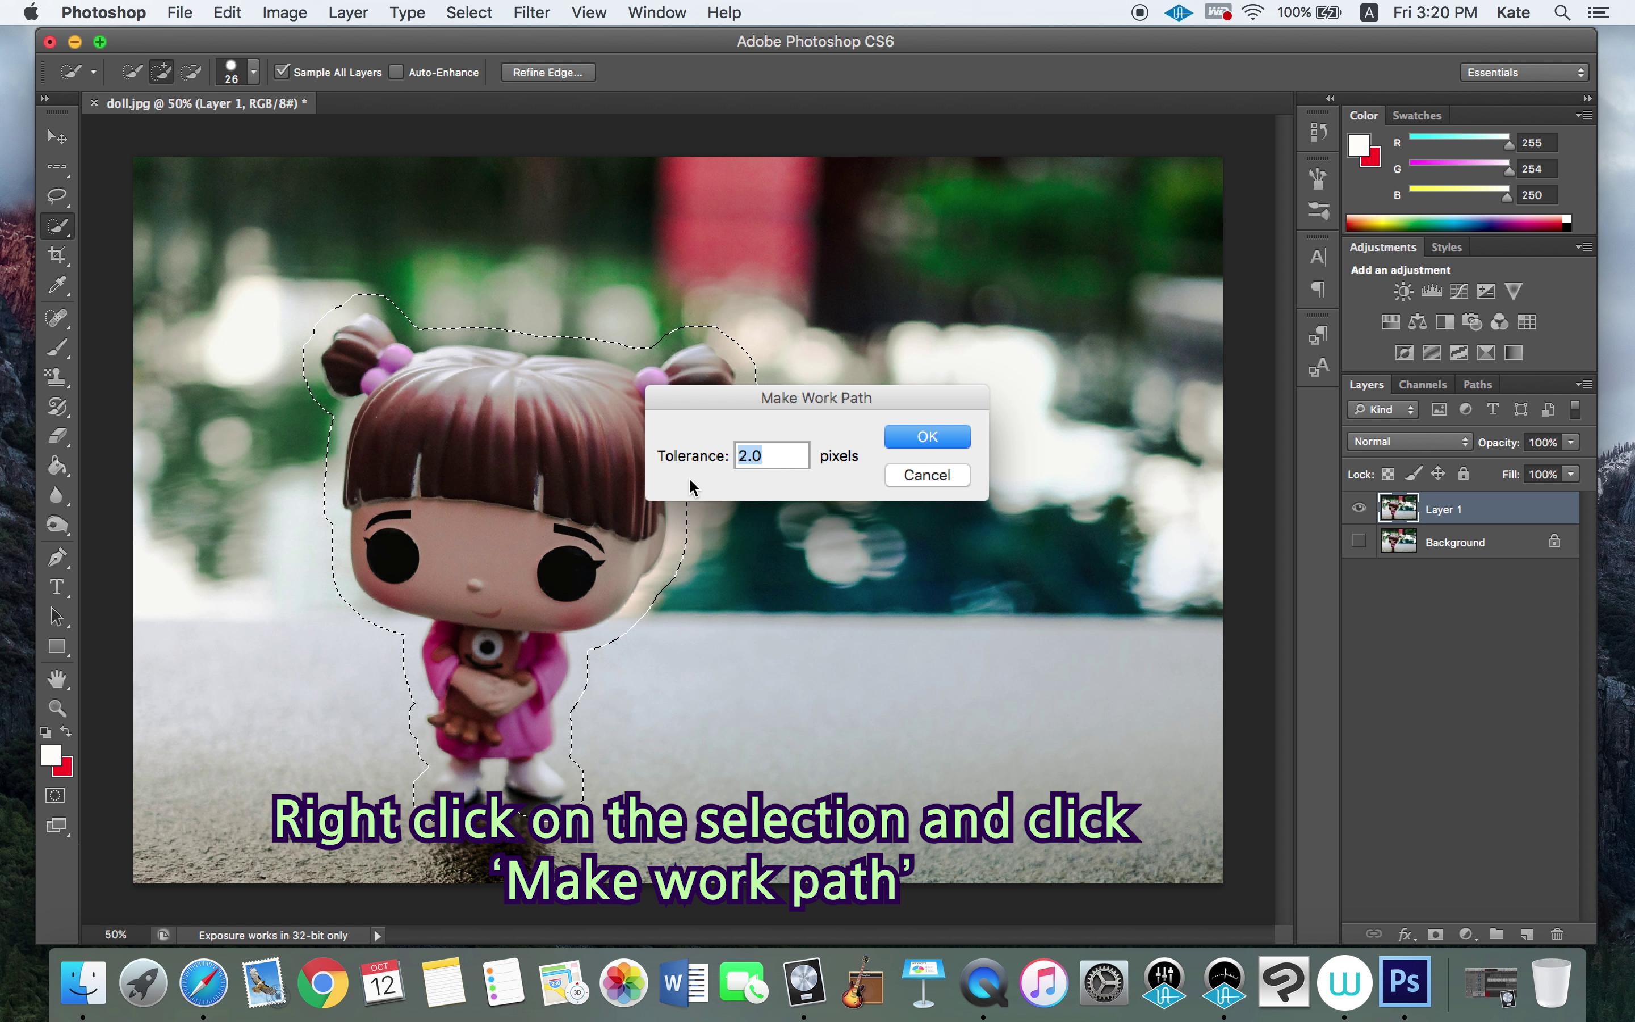
left_click(942, 437)
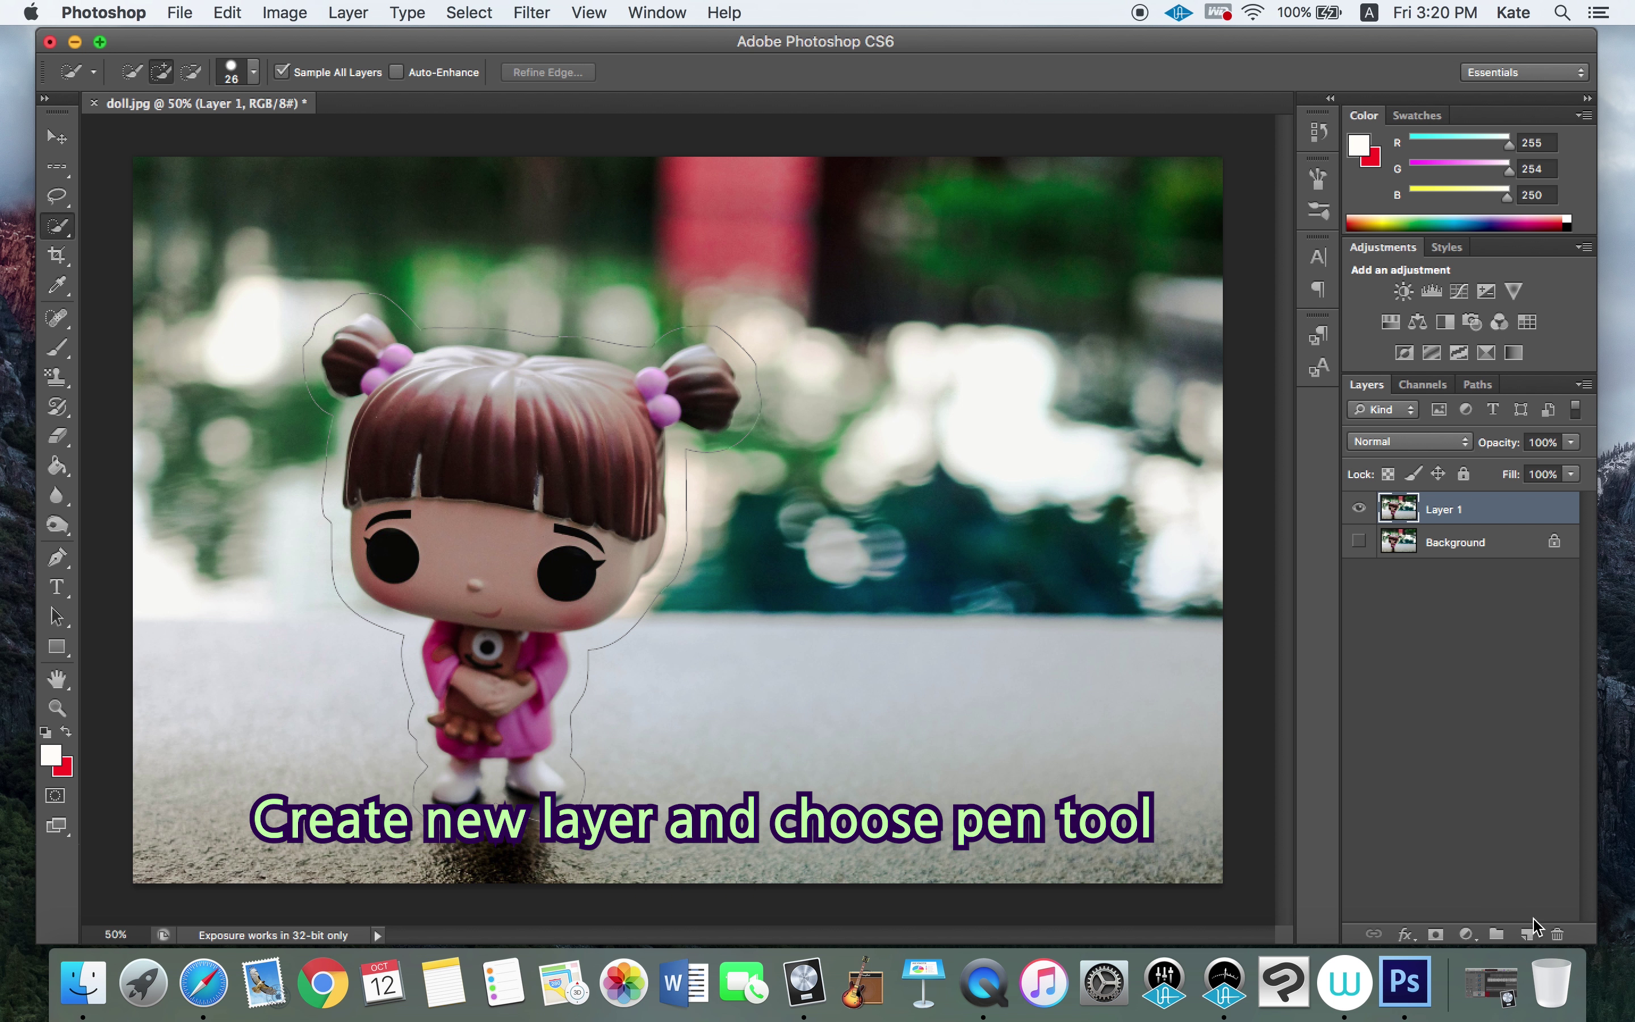
Add a new layer and turn the doll work path into a white-filled Shape 1 layer.
left_click(1527, 936)
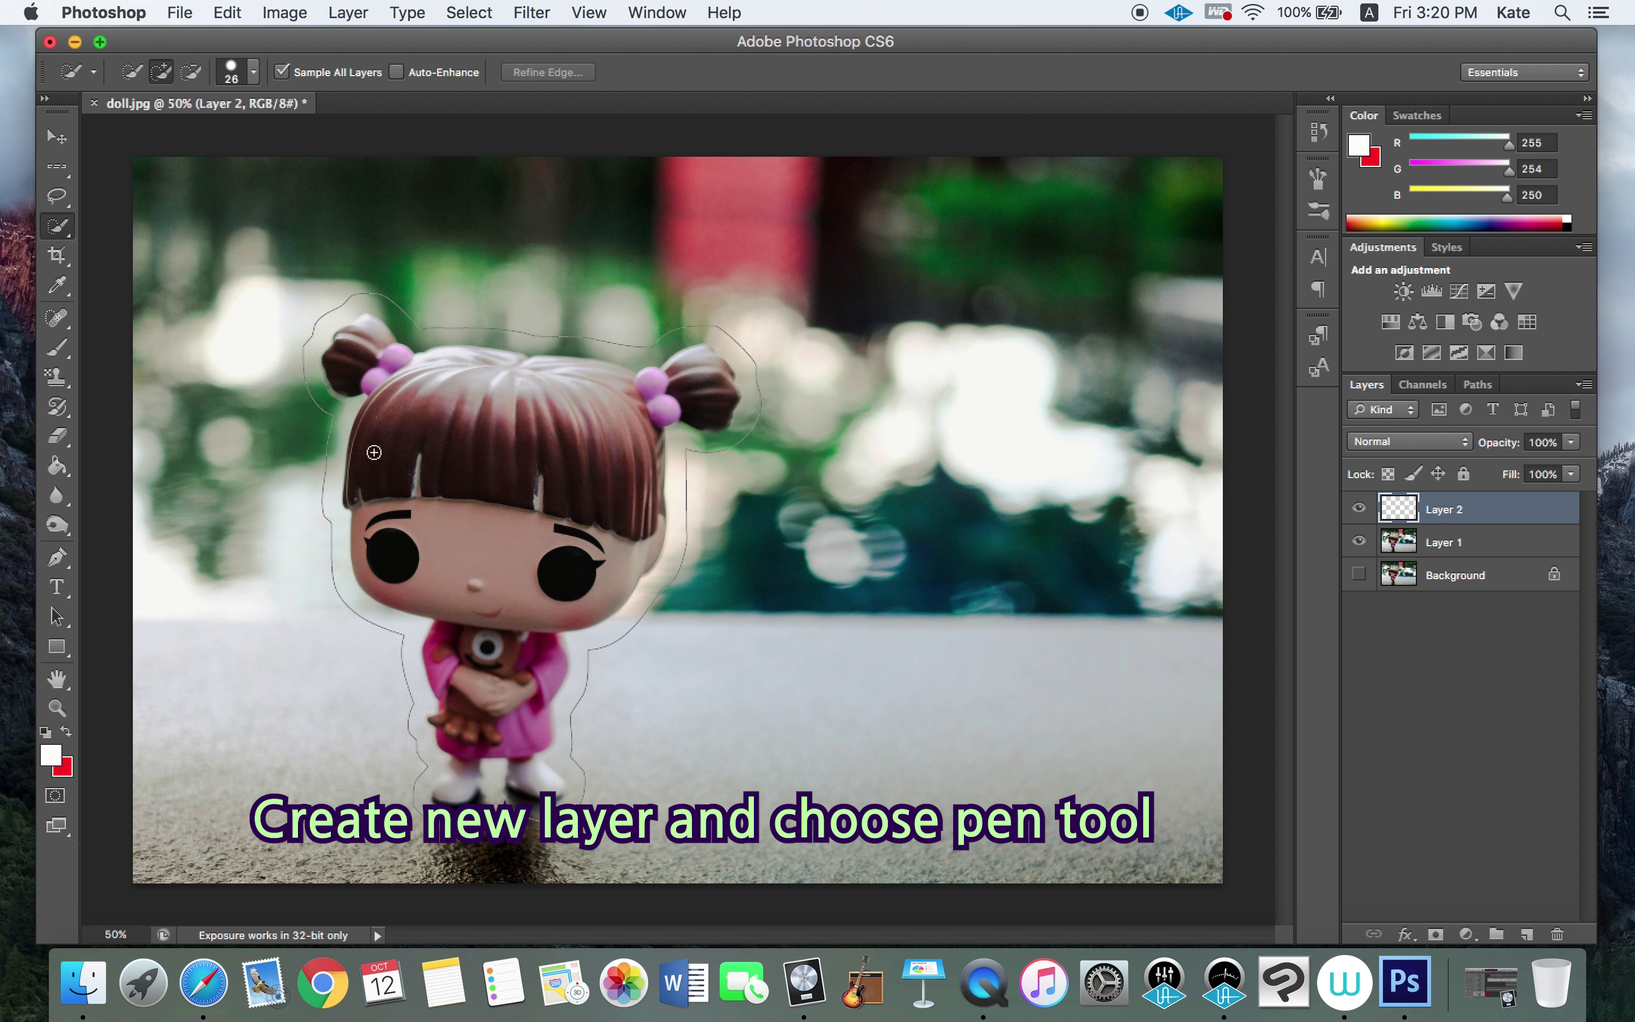
left_click(58, 562)
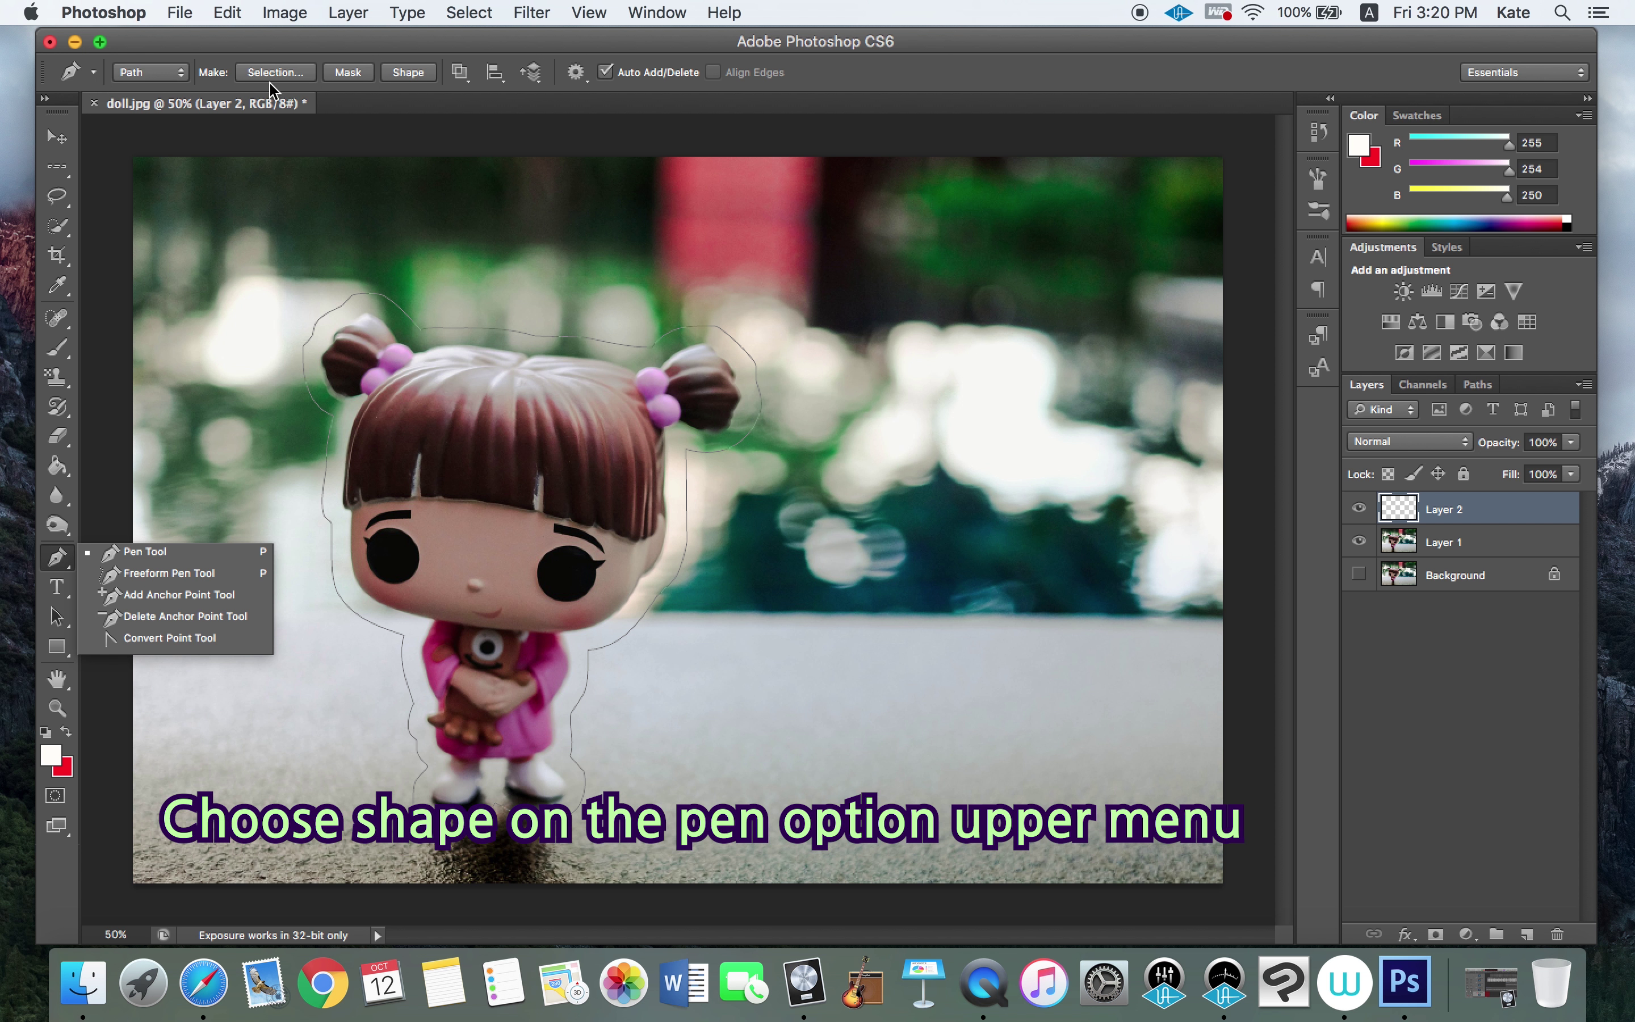
left_click(412, 75)
left_click(413, 74)
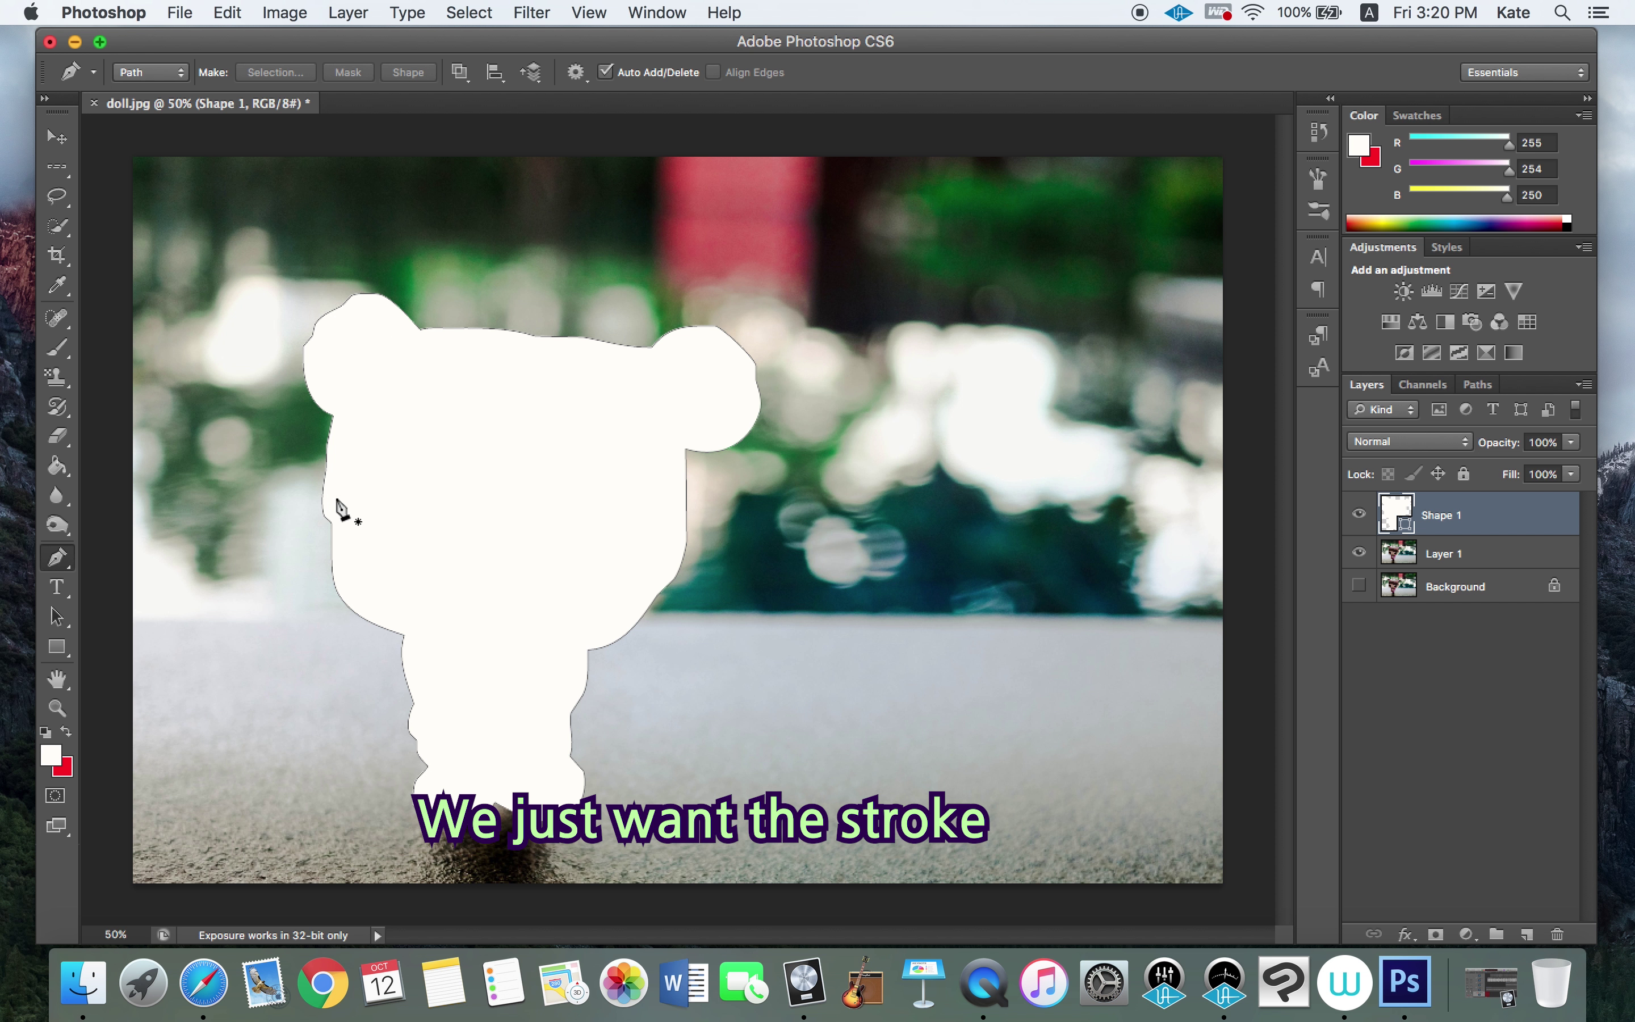
Give Shape 1 no fill and a 15.7 pt magenta stroke.
left_click(58, 648)
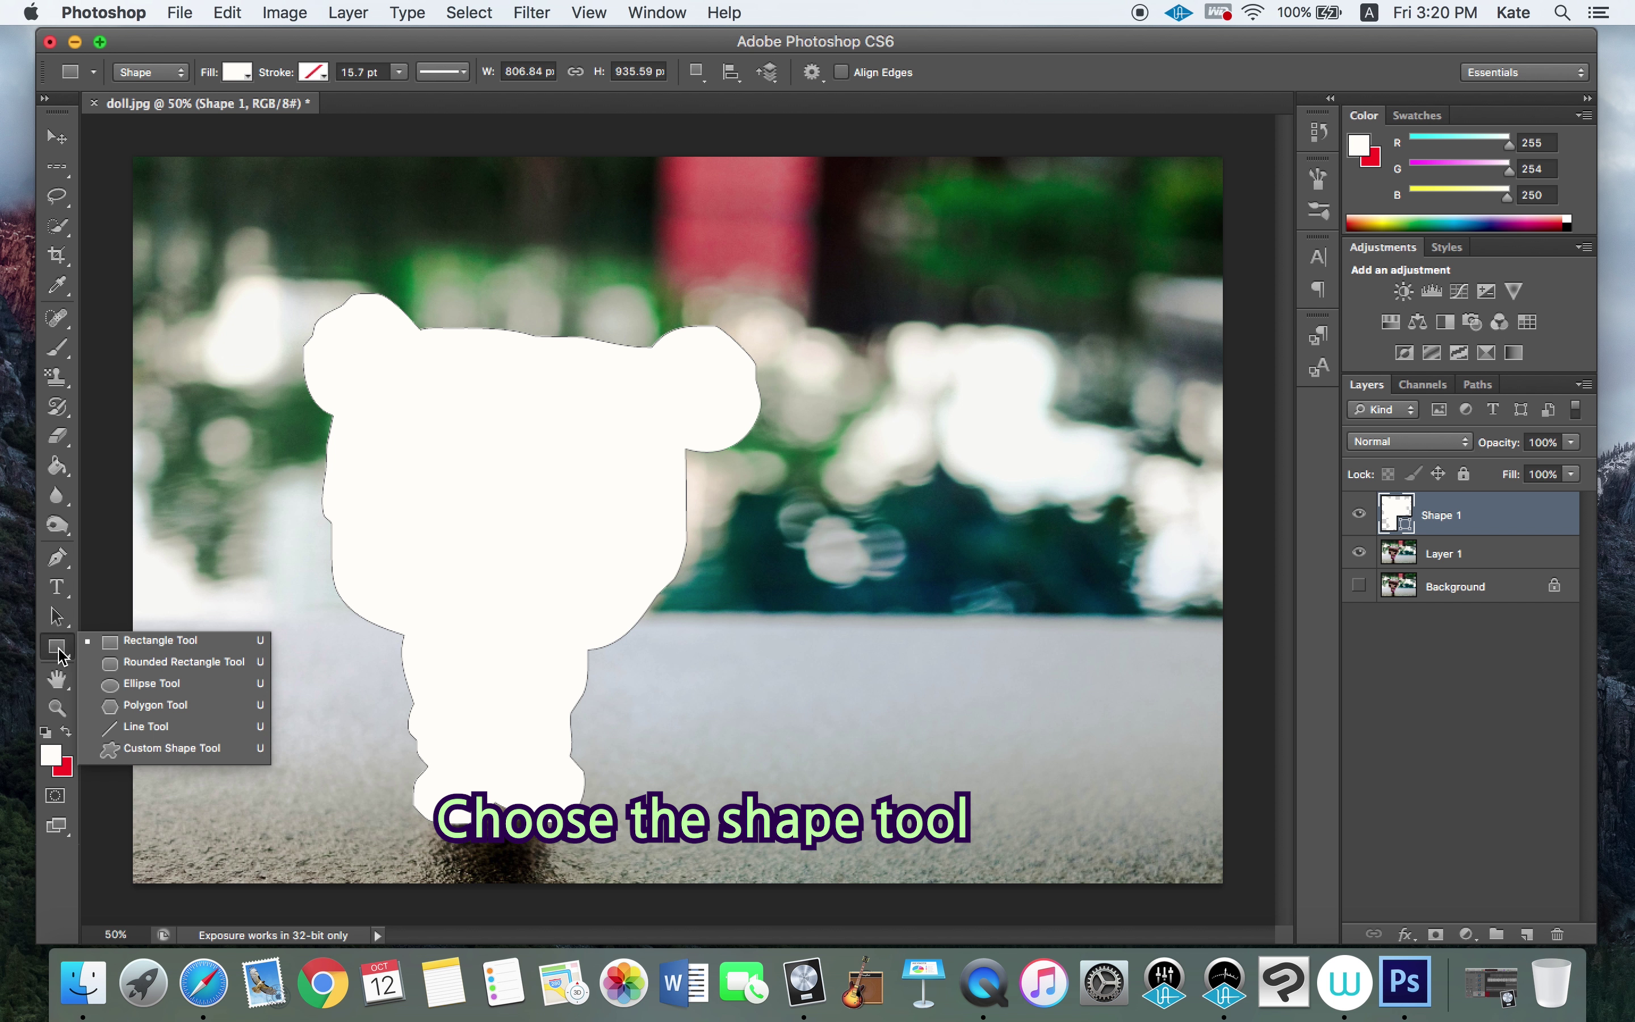
left_click(238, 77)
left_click(239, 77)
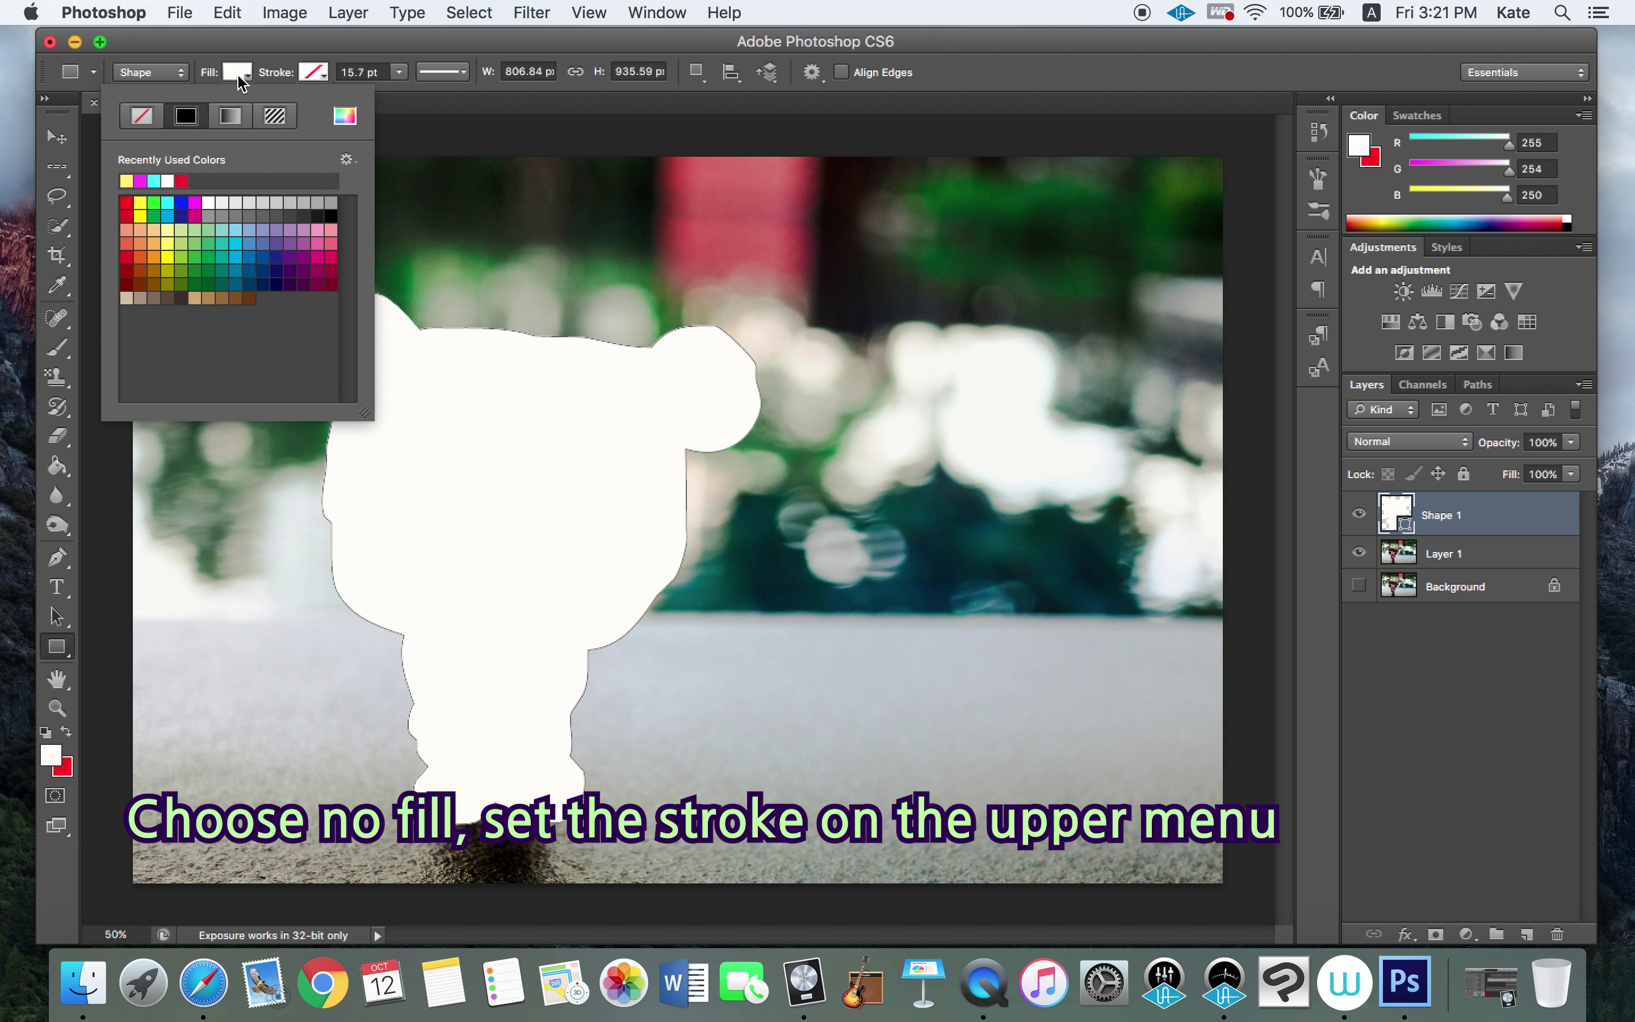
left_click(143, 119)
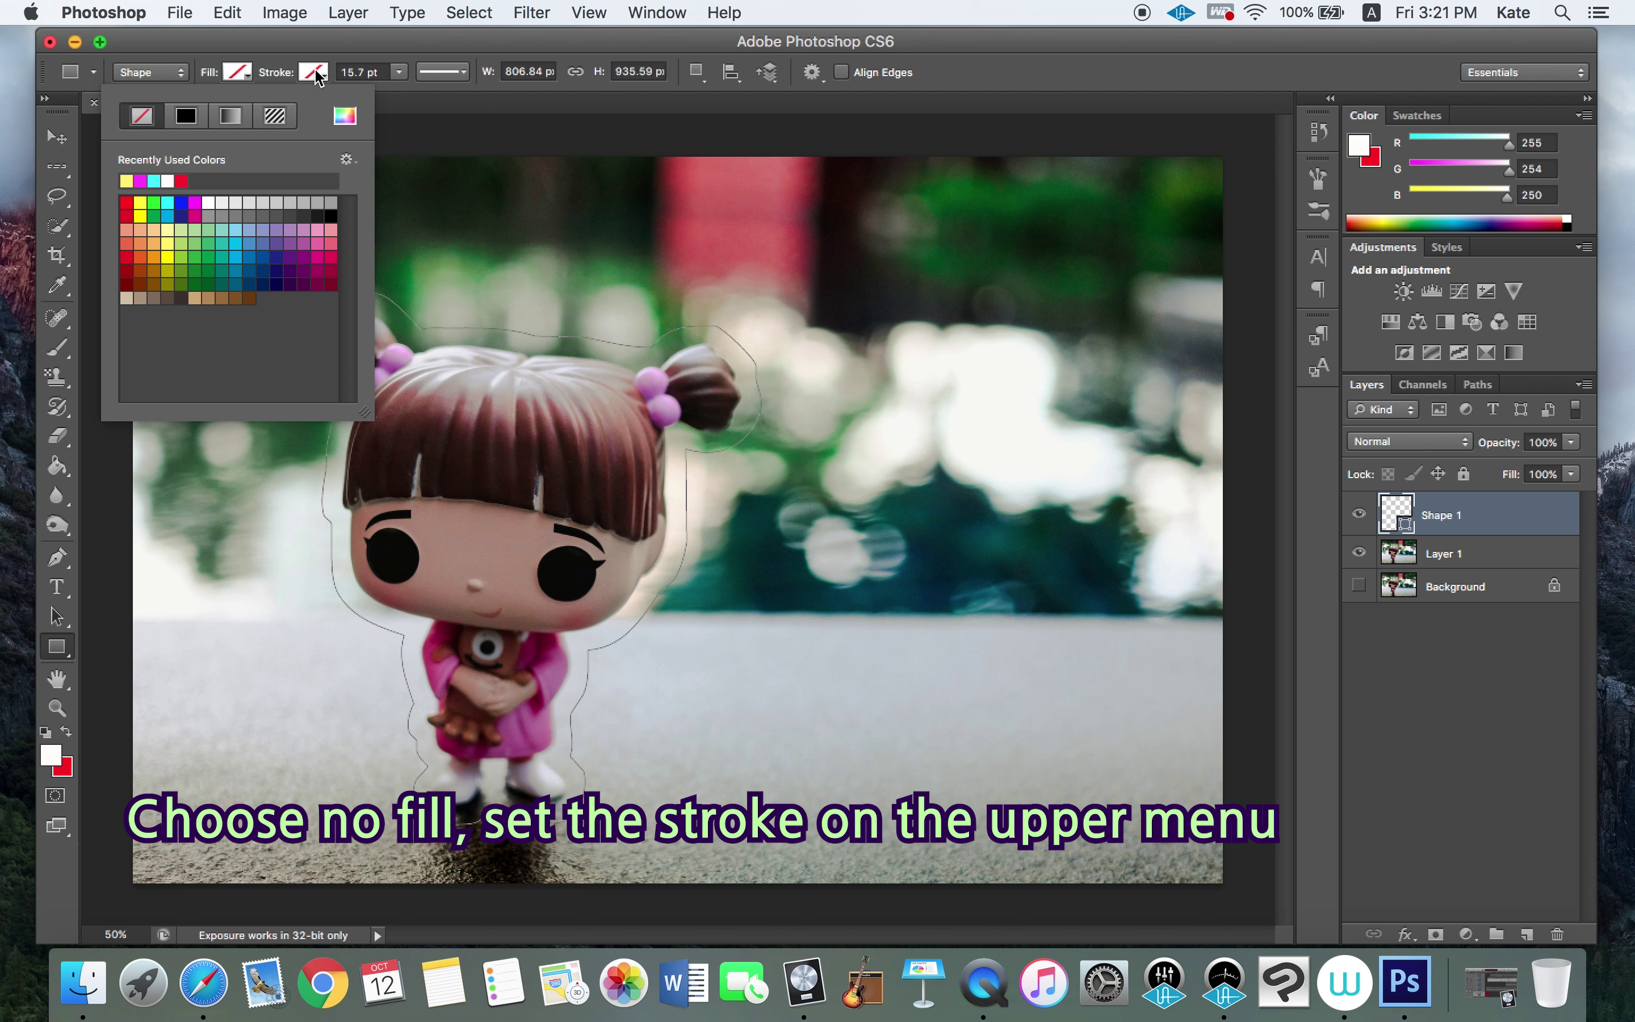
left_click(315, 71)
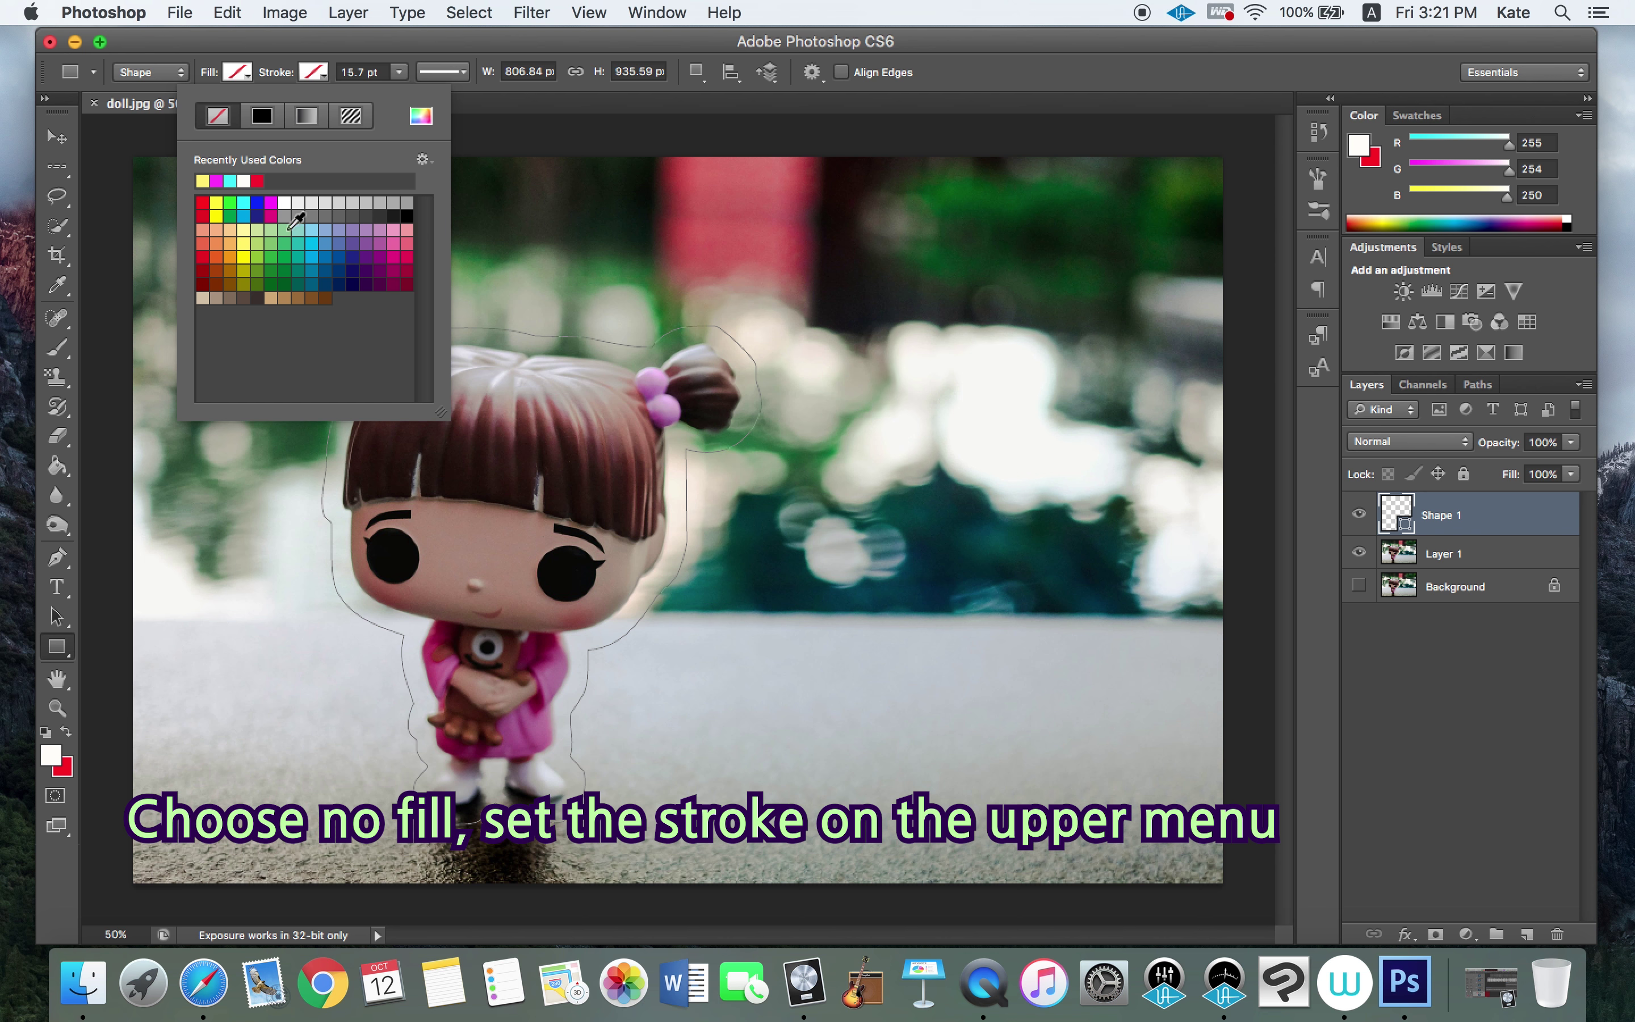
left_click(271, 202)
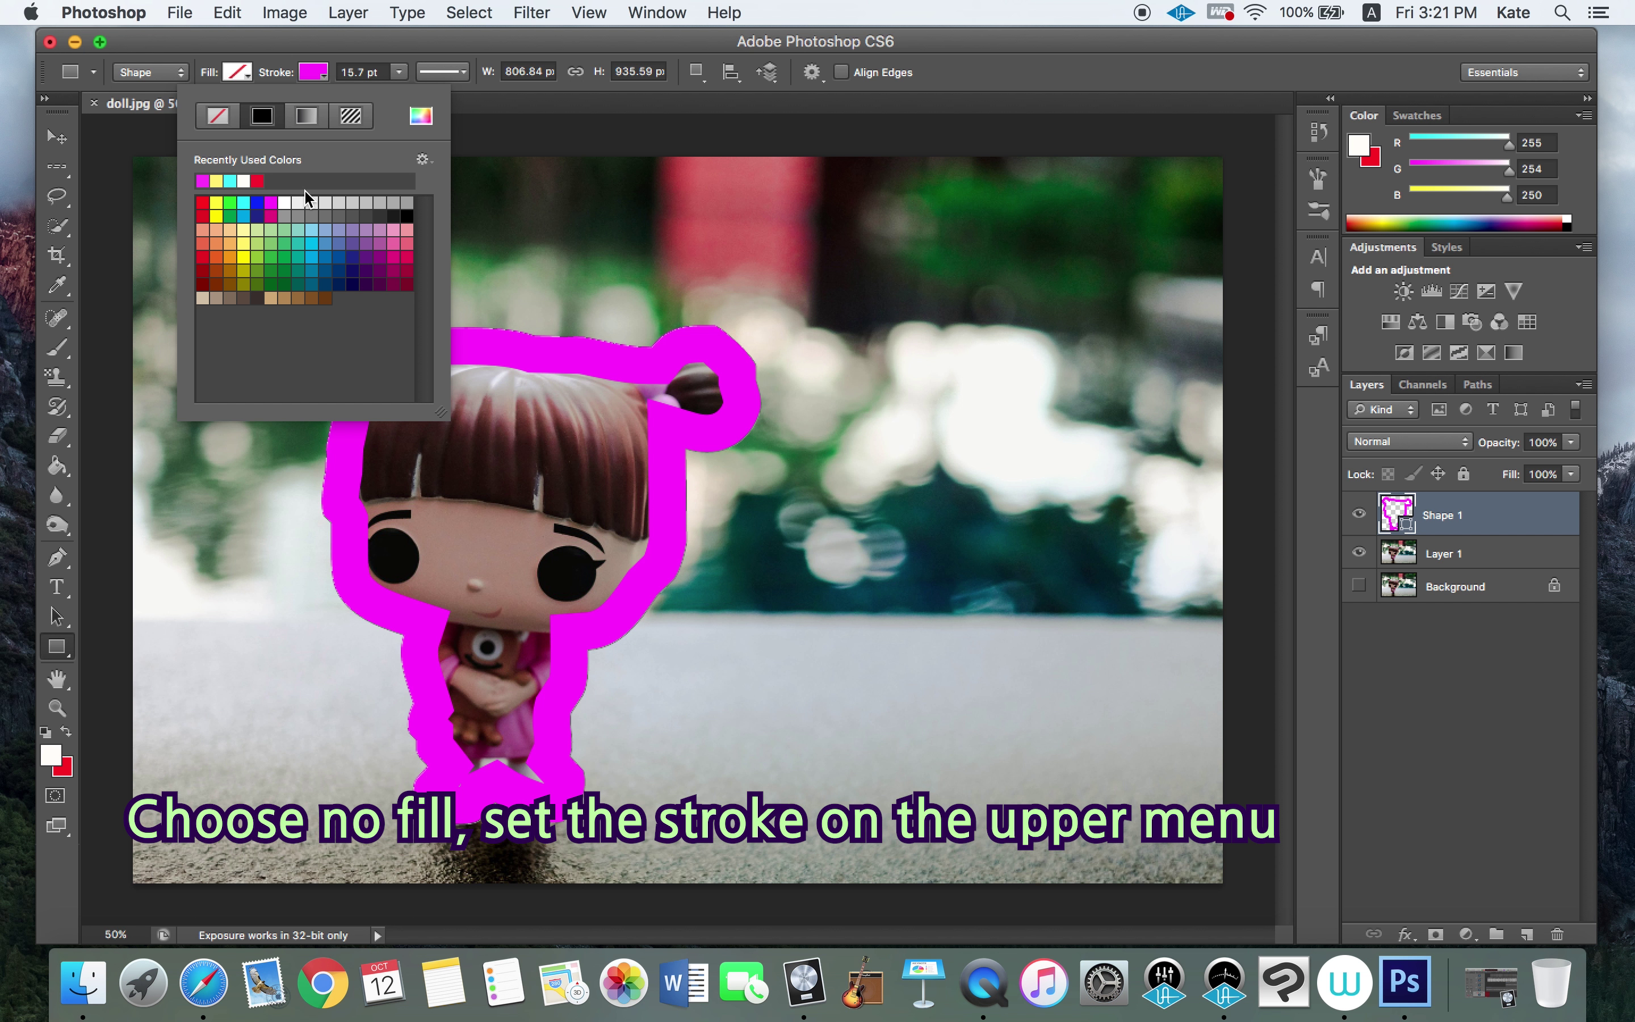
Thin the magenta stroke width to 4.82 pt.
left_click(401, 71)
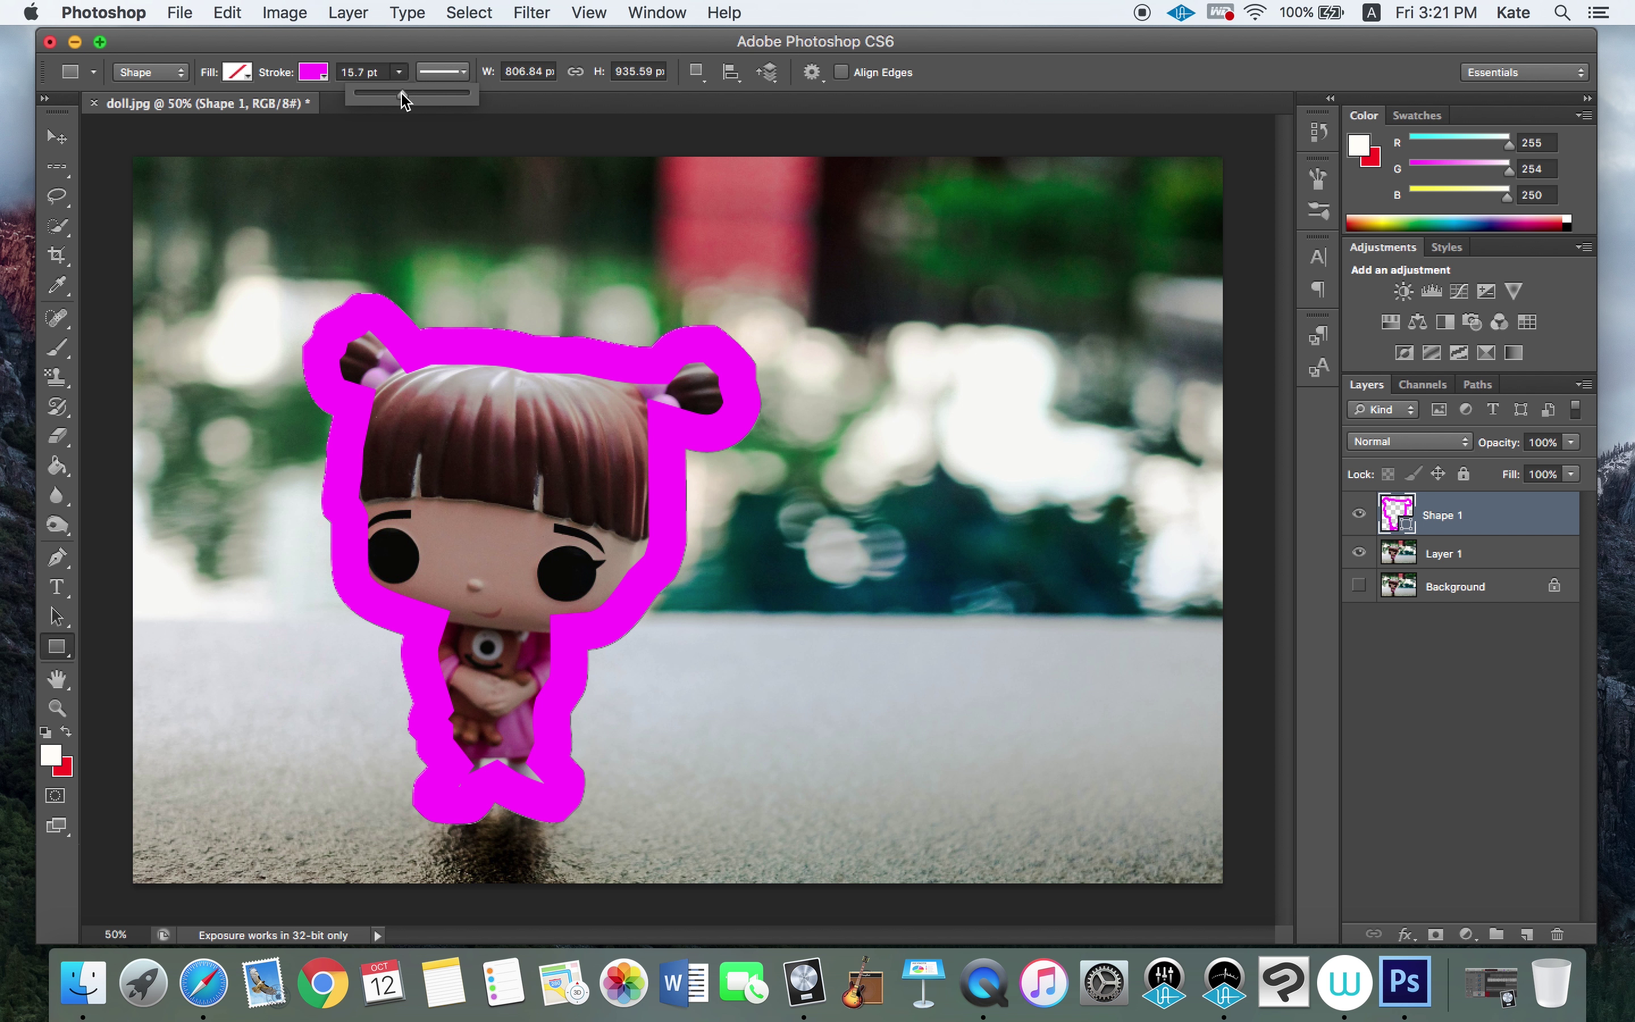
left_click_drag(403, 95, 378, 95)
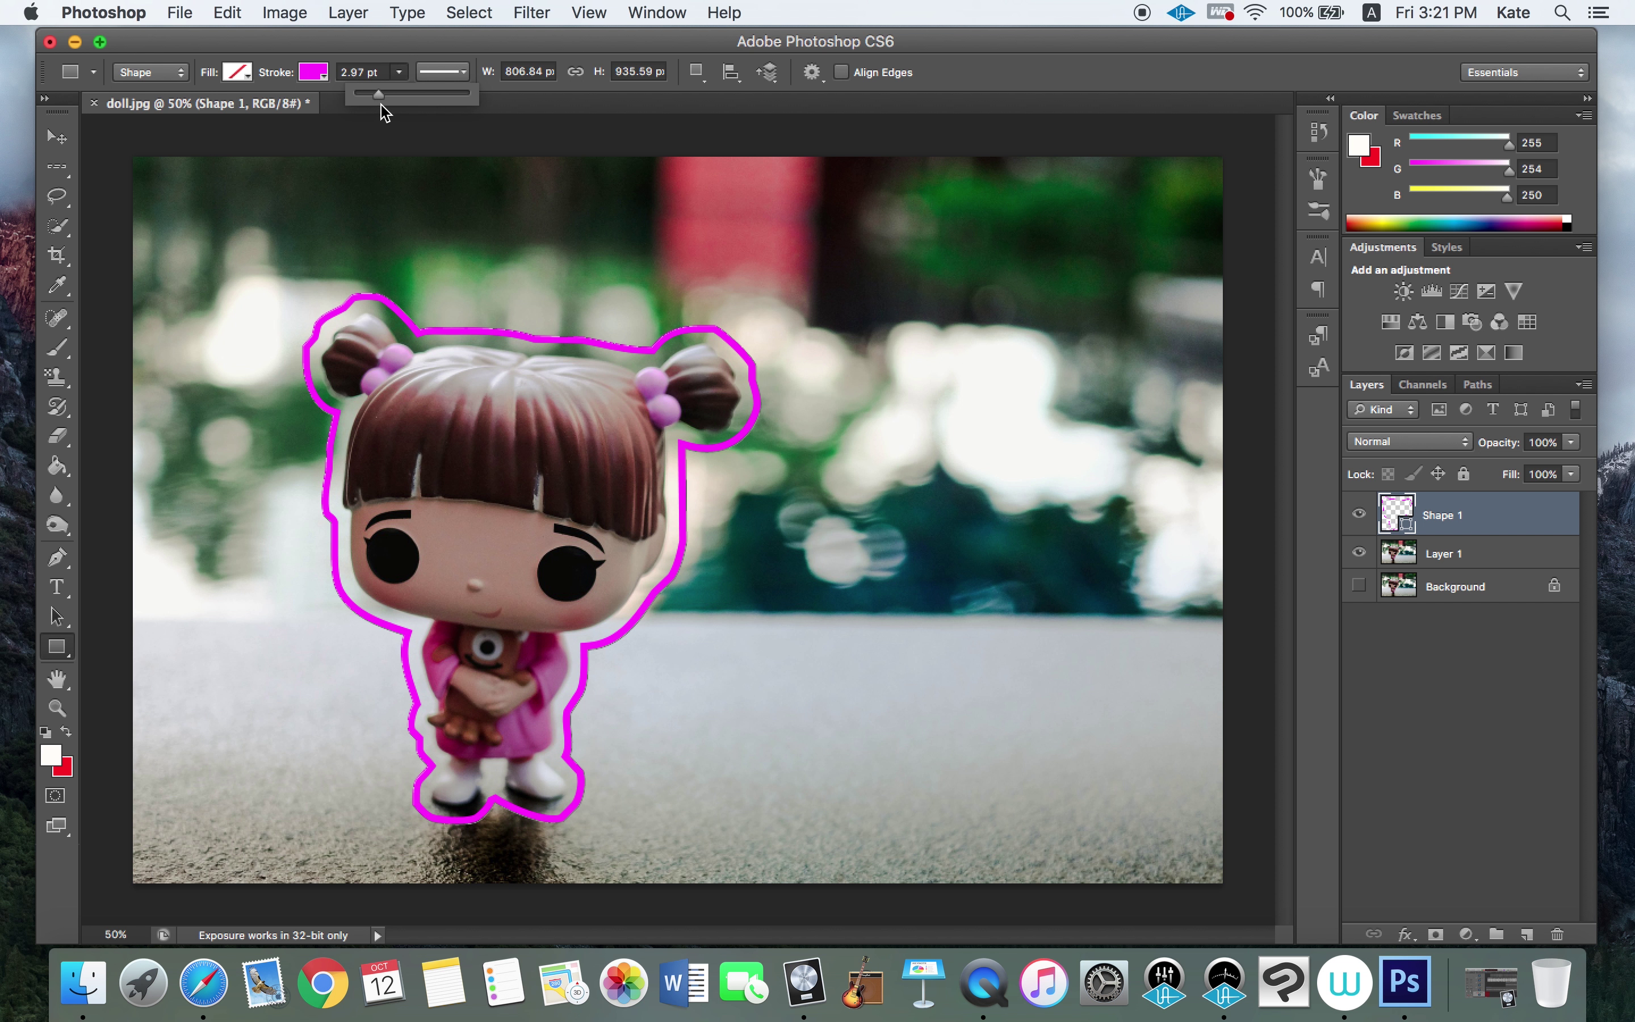
left_click_drag(379, 94, 384, 95)
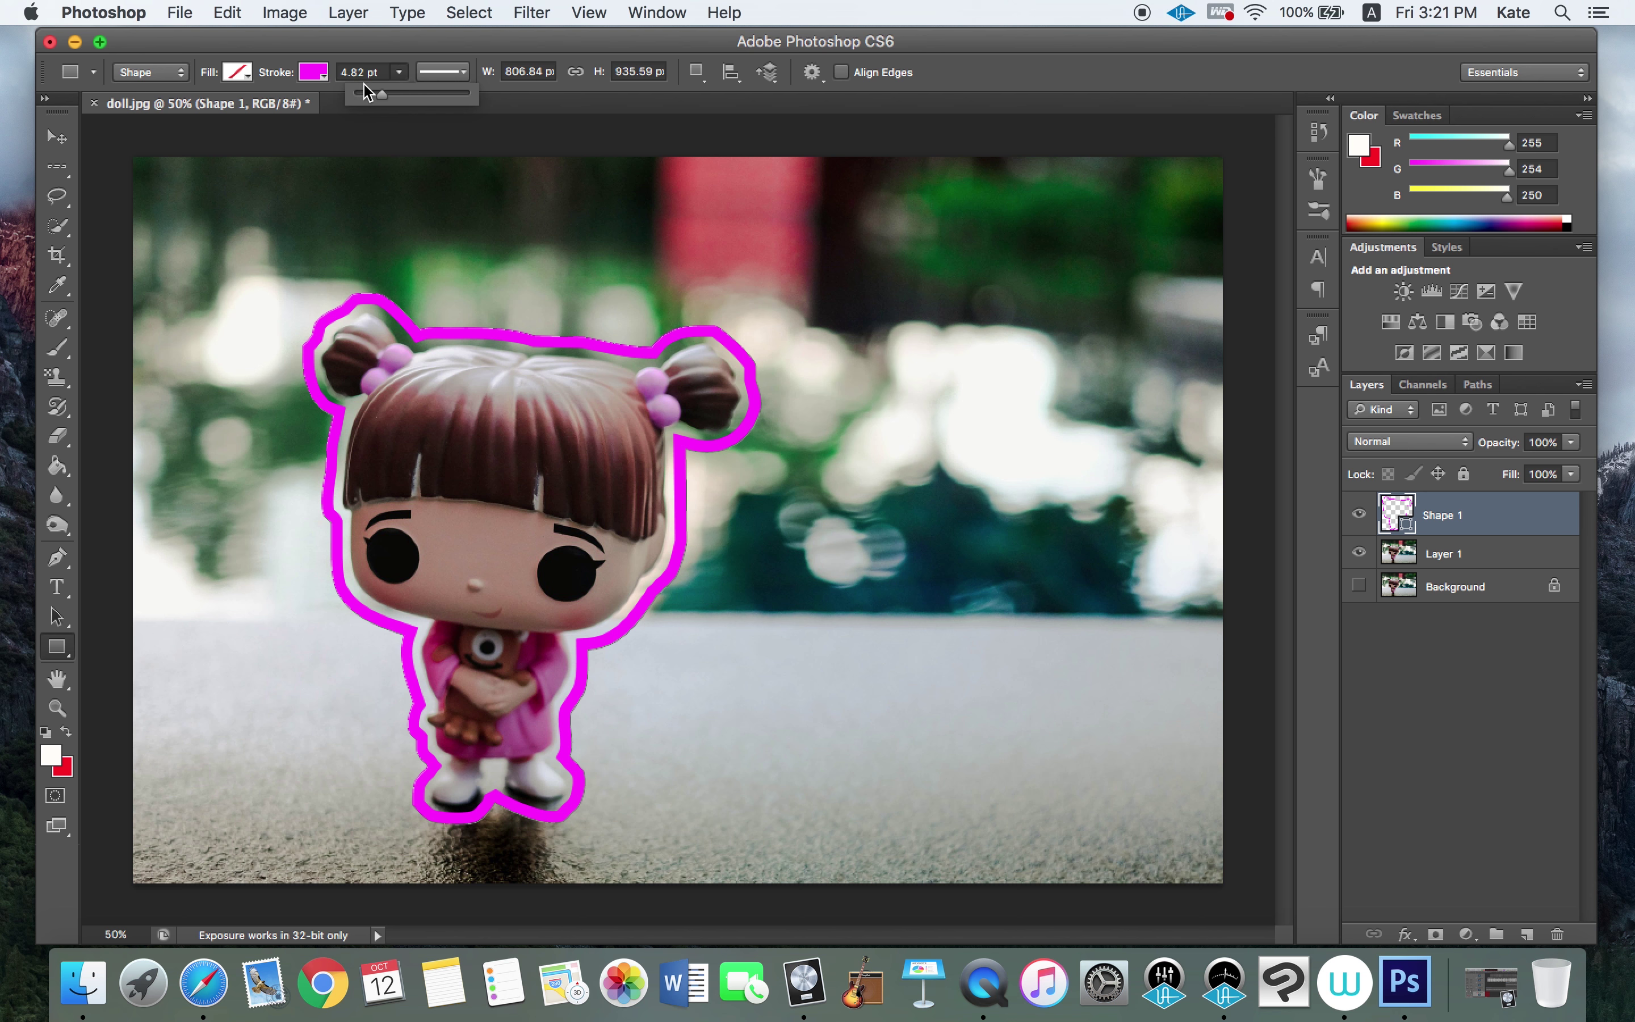
Make the magenta stroke a dashed line aligned outside the doll path.
left_click(465, 73)
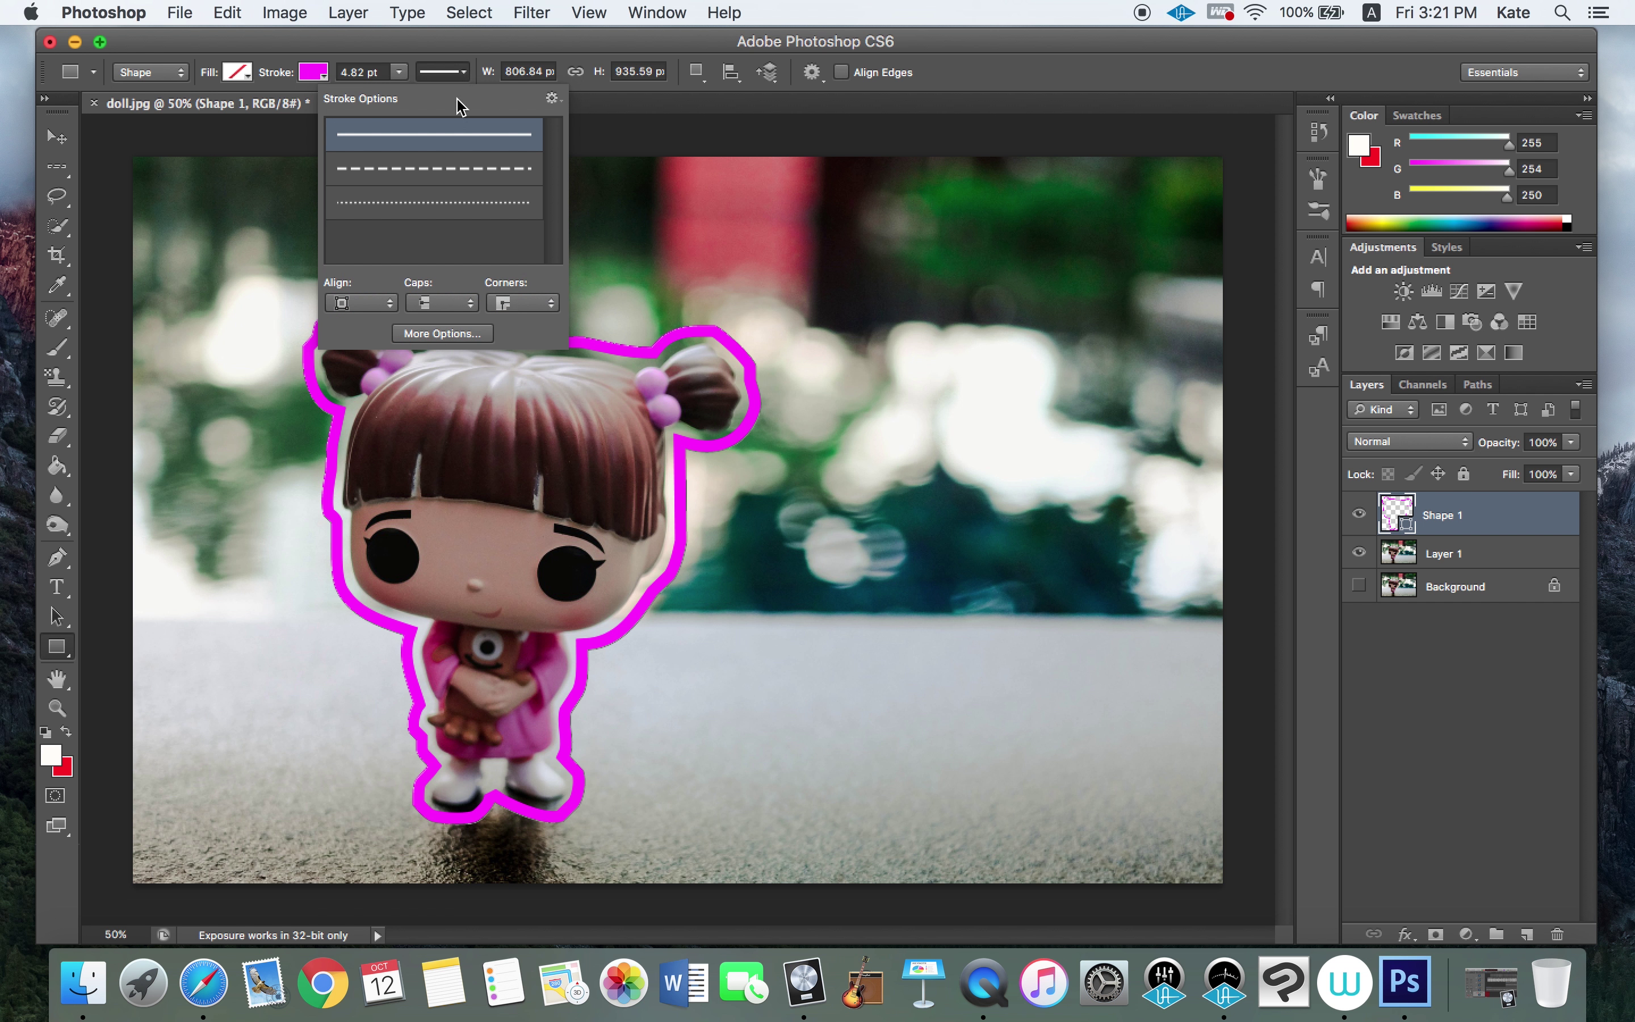
left_click(409, 170)
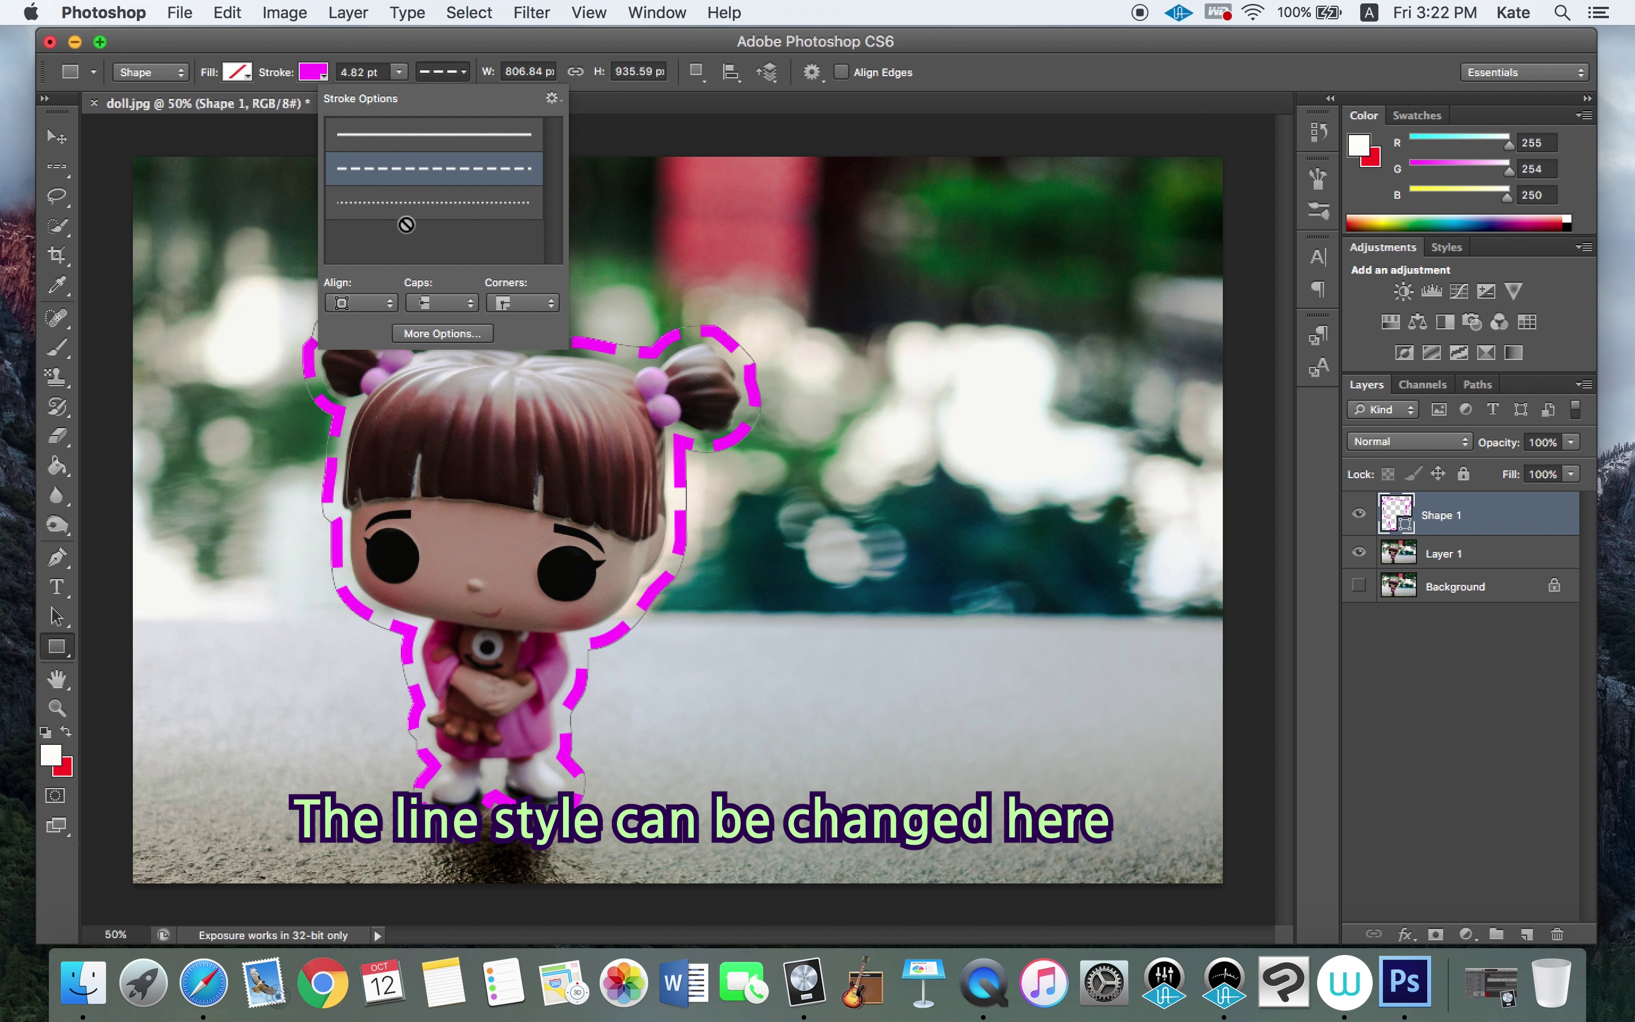
left_click(375, 304)
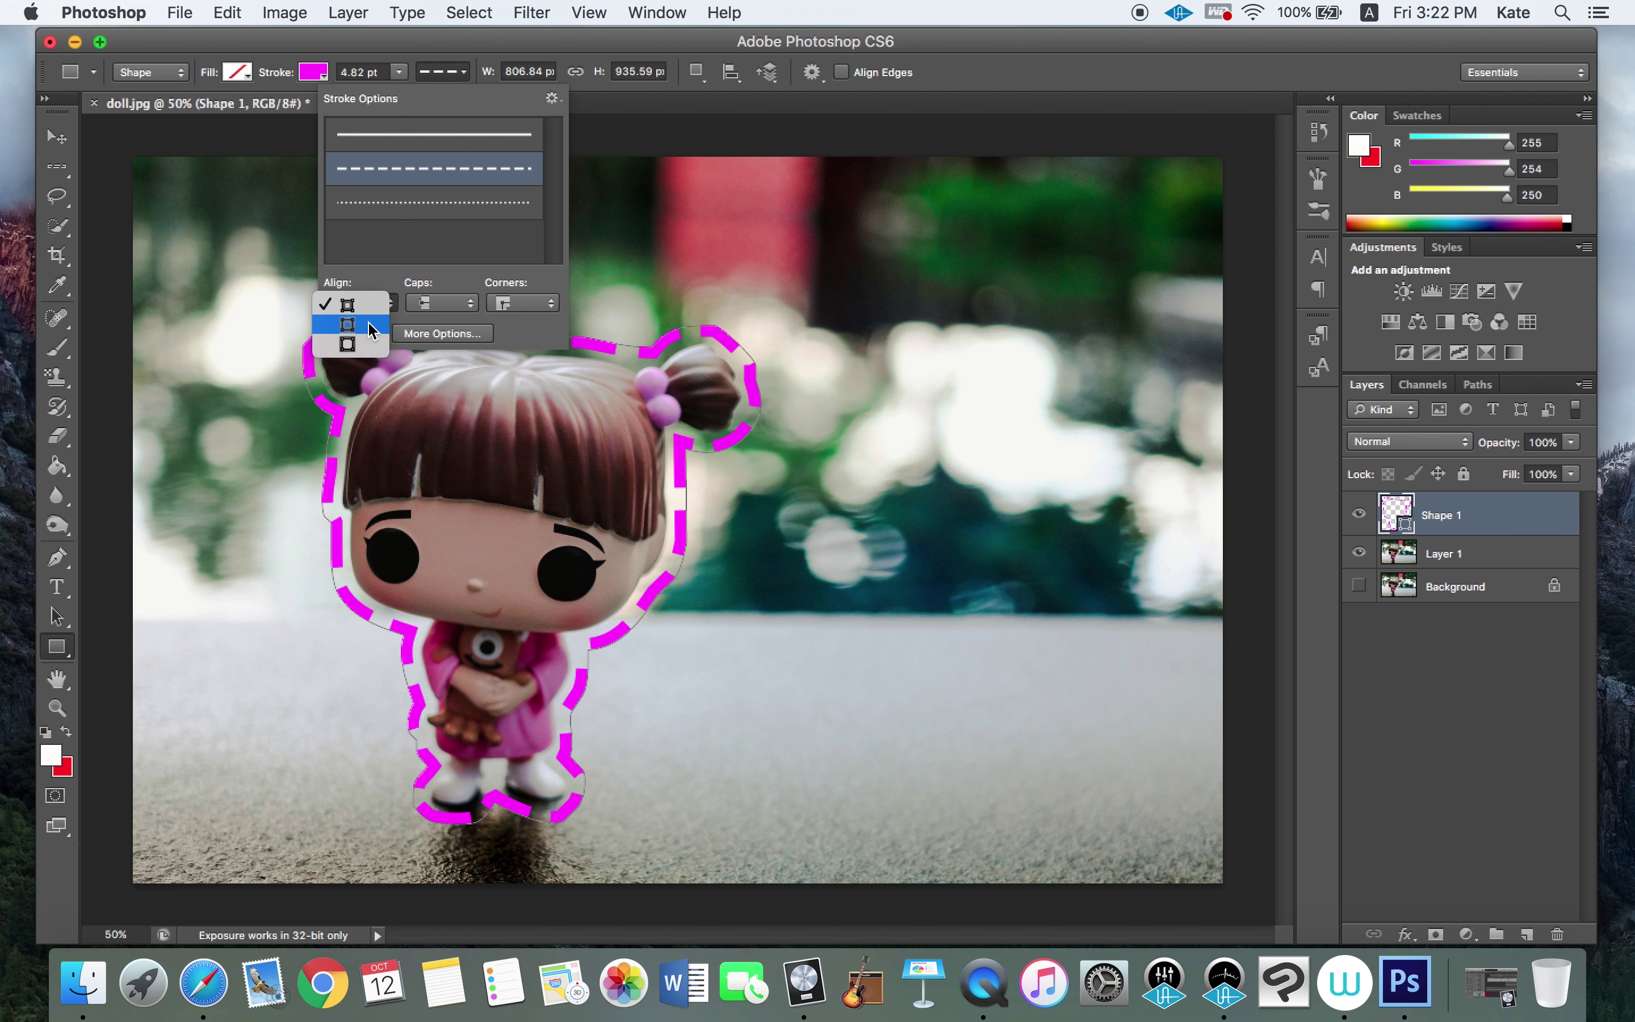
left_click(367, 324)
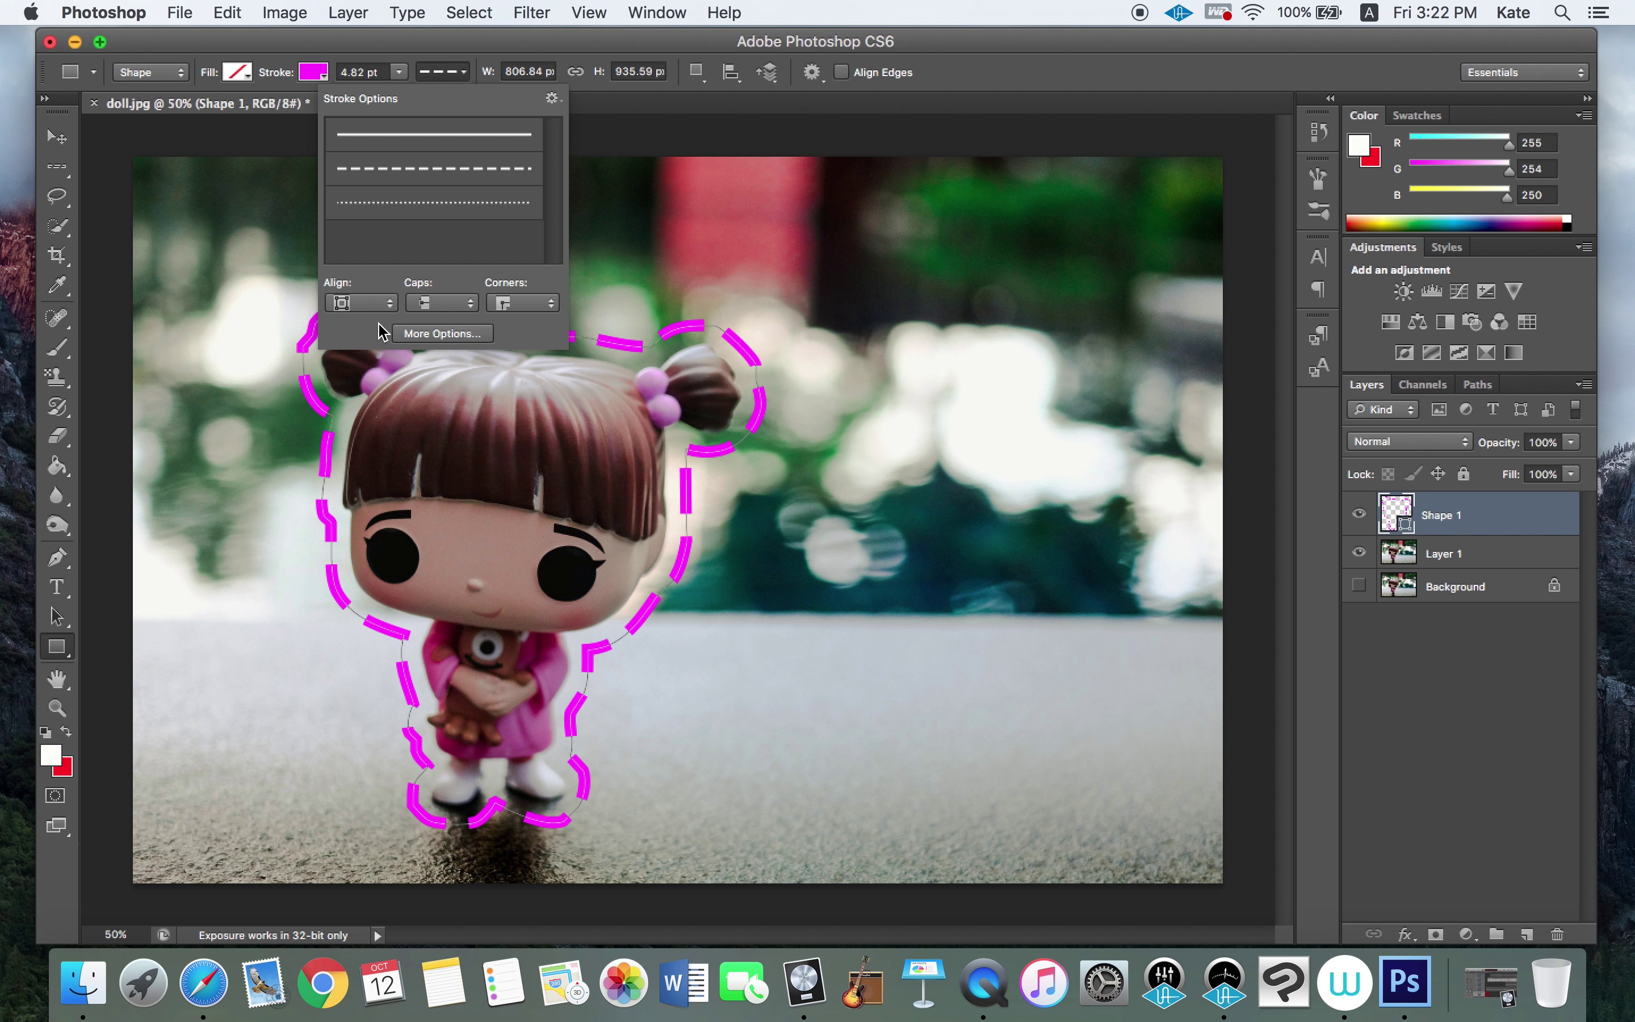
left_click(390, 304)
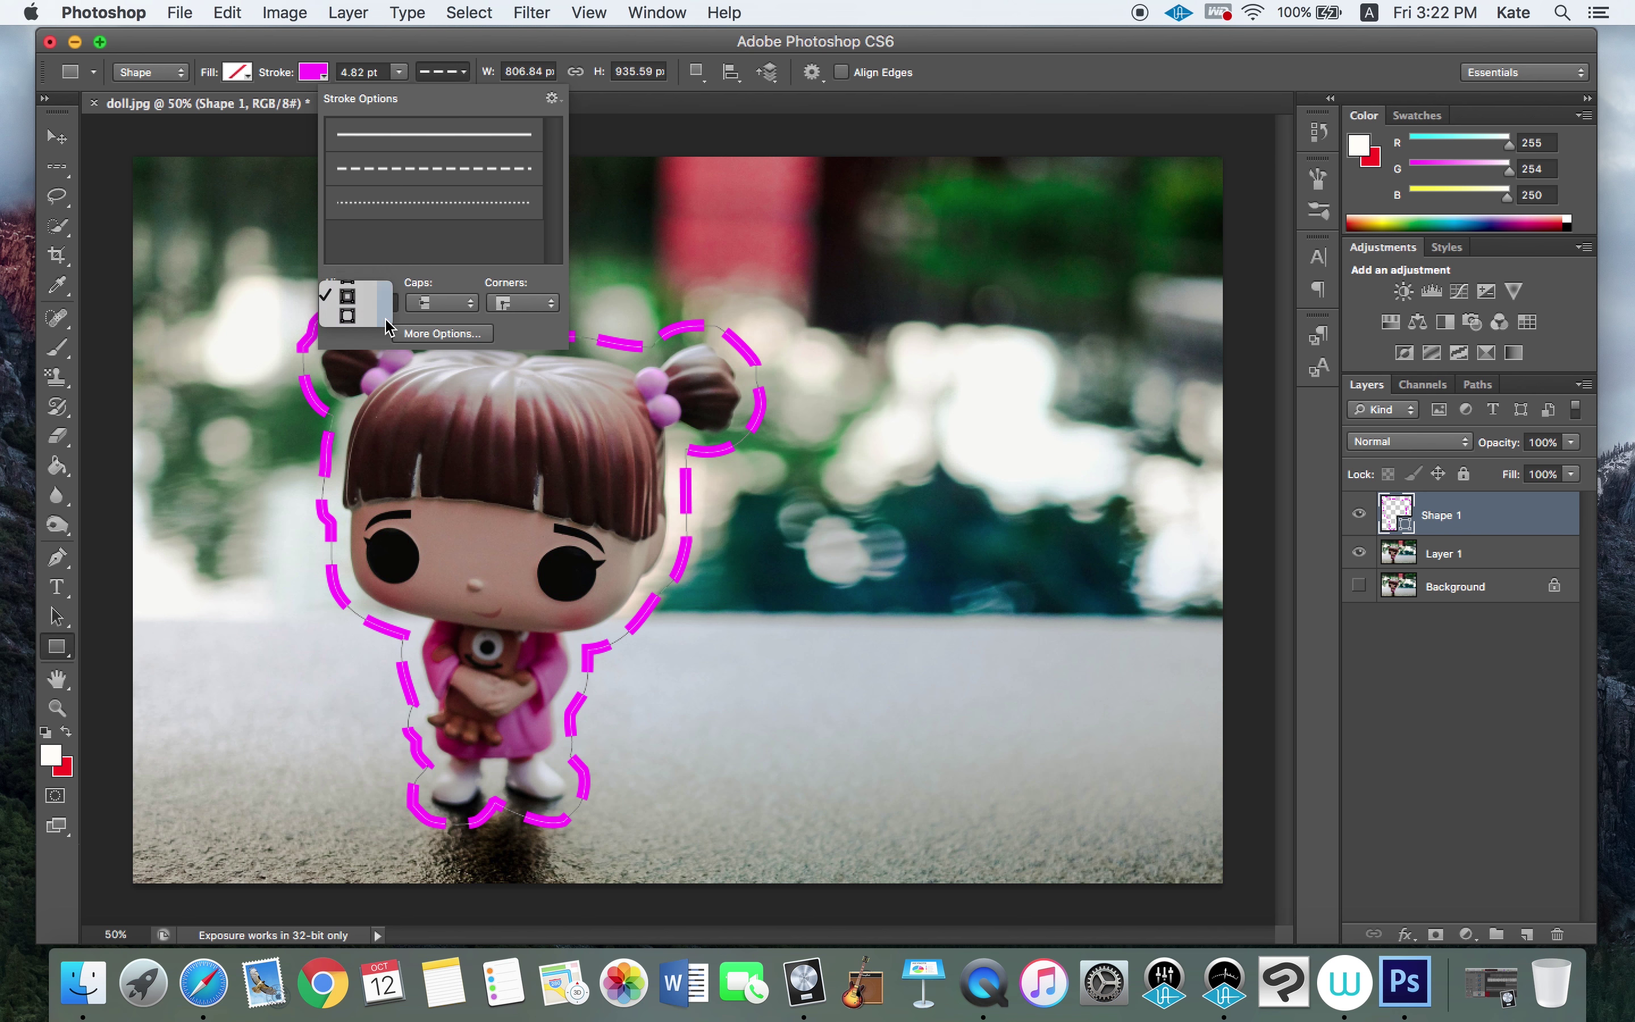
left_click(385, 335)
left_click(396, 305)
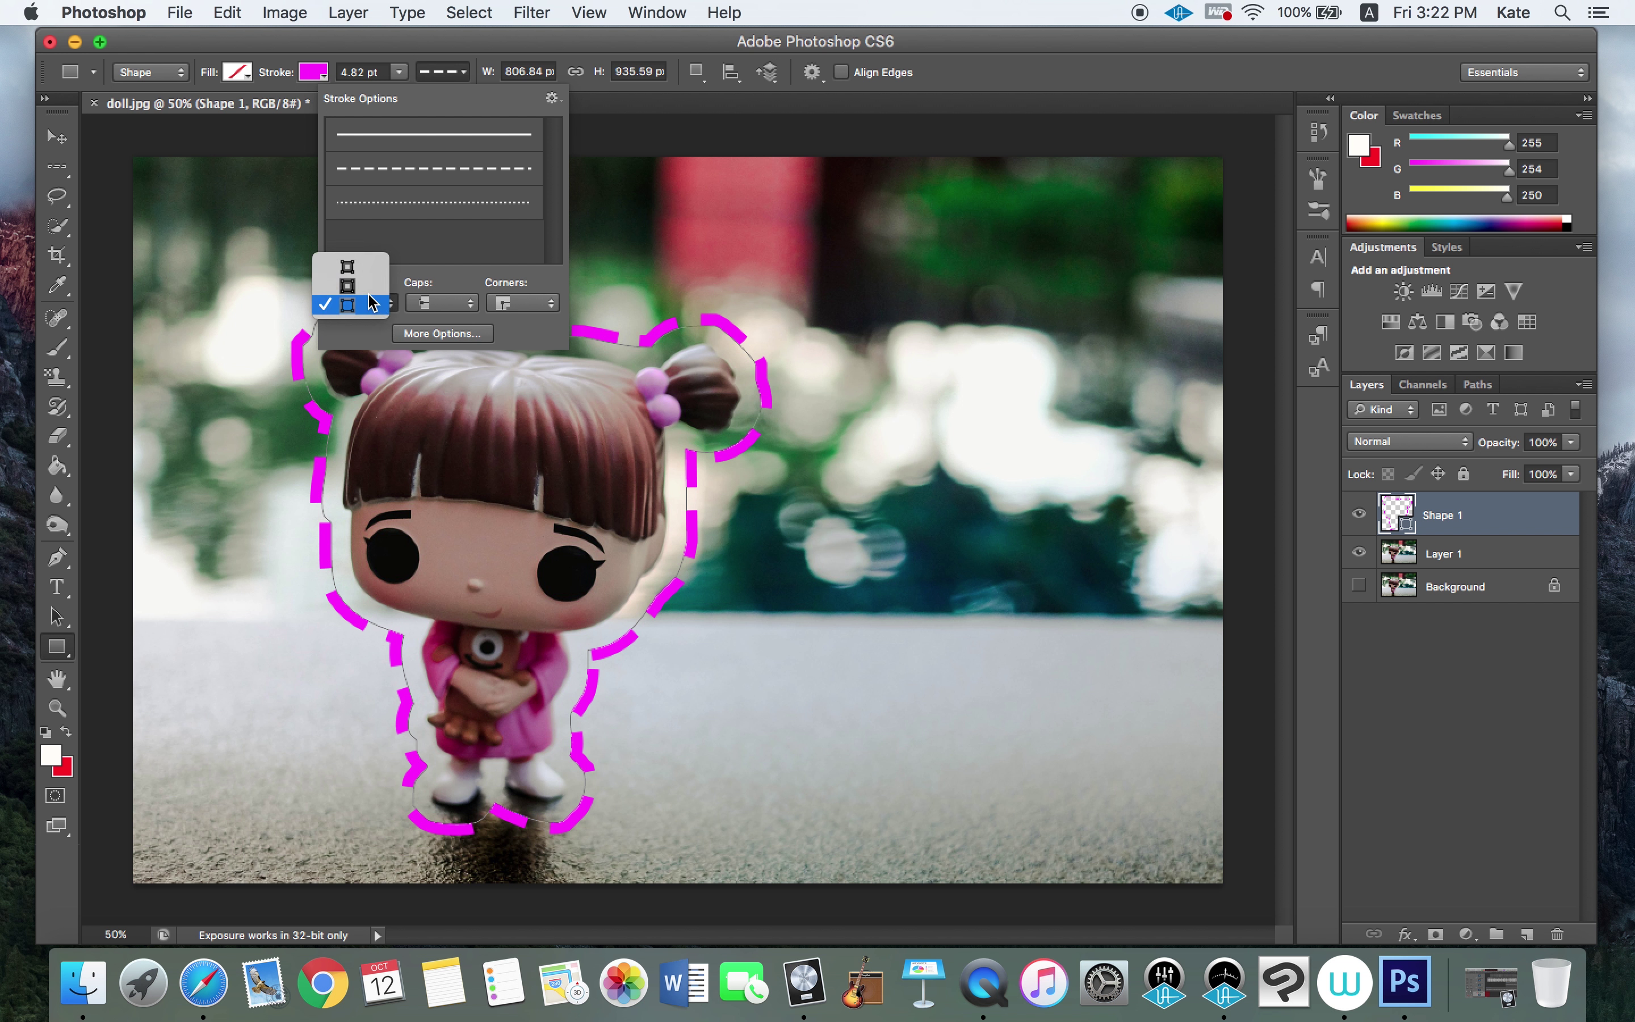
left_click(403, 299)
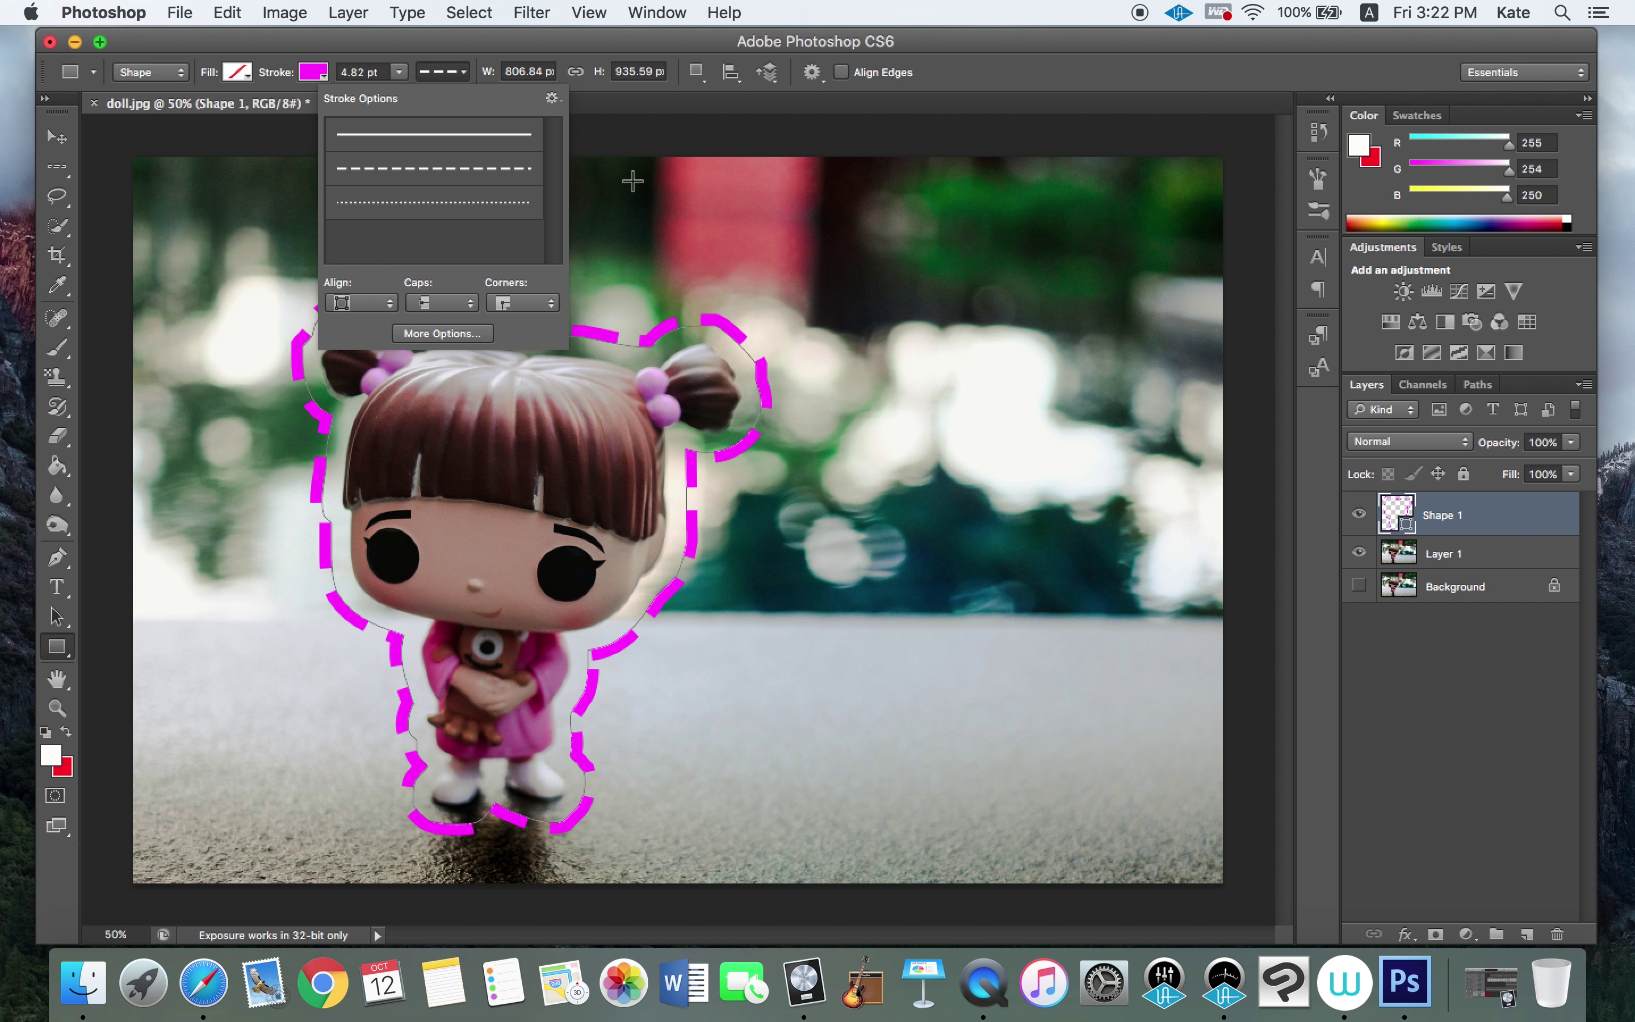
In the Stroke dialog's More Options, give the Shape 1 outline a custom pattern of dash 3, gap 2.
left_click(477, 336)
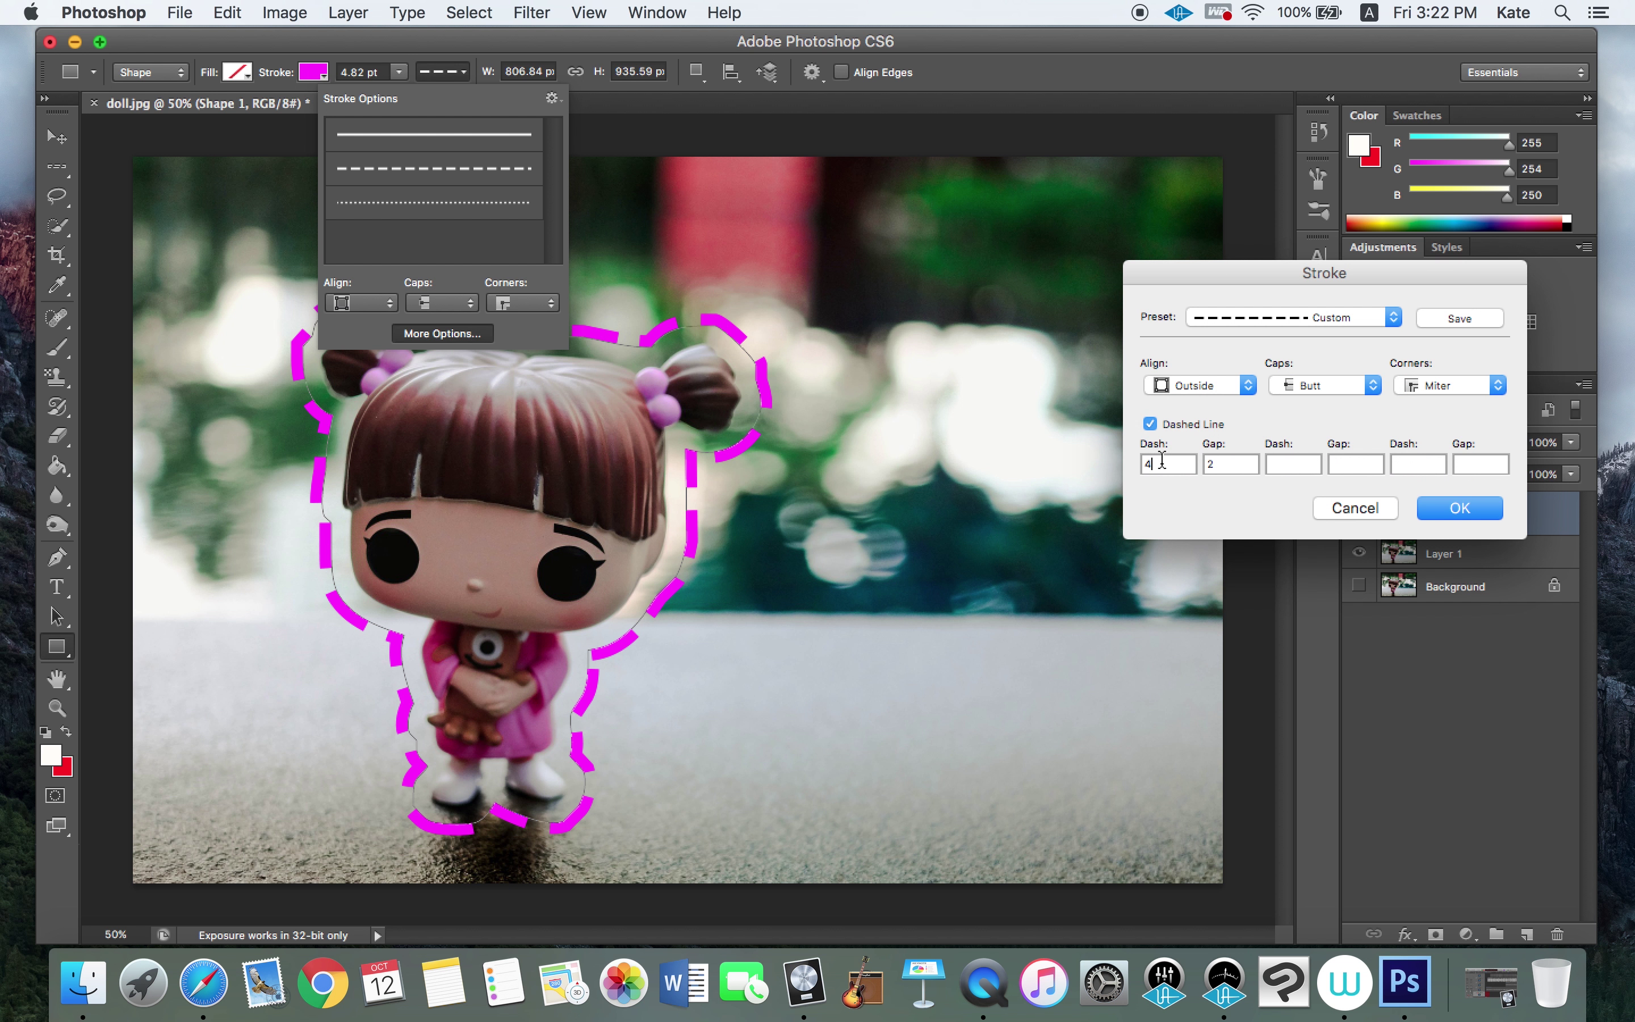
left_click_drag(1158, 464, 1116, 457)
key("Up")
key("Down")
key("Down")
key("Down")
key("Down")
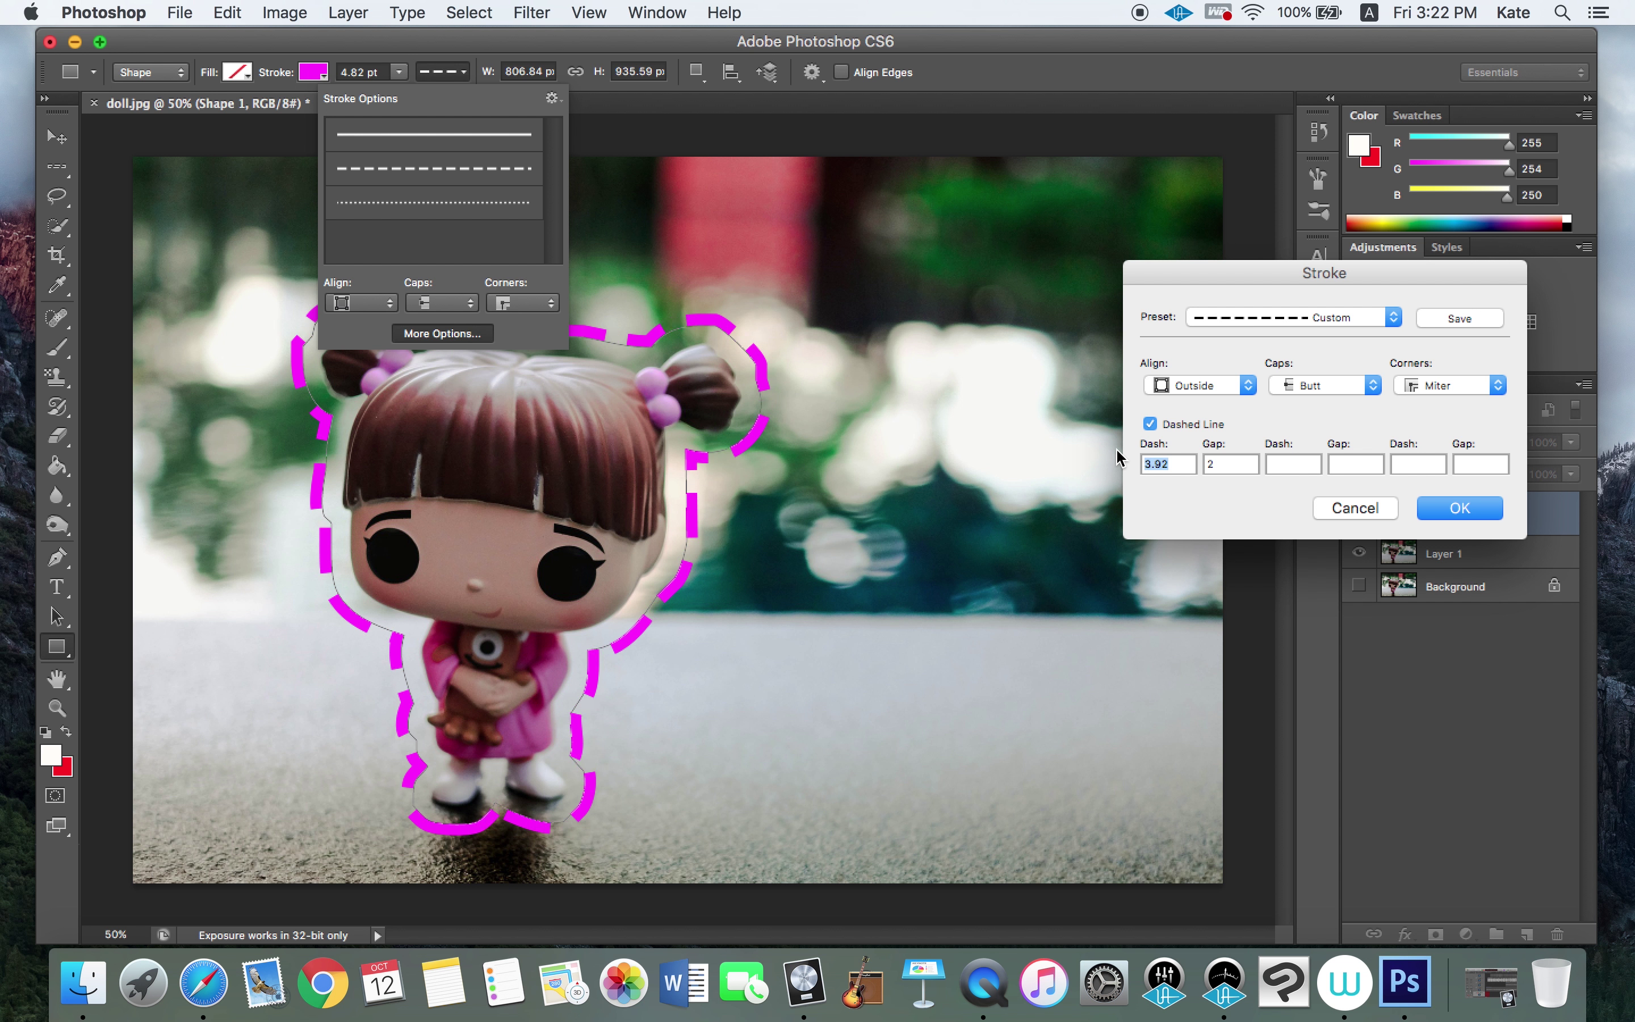
type("2")
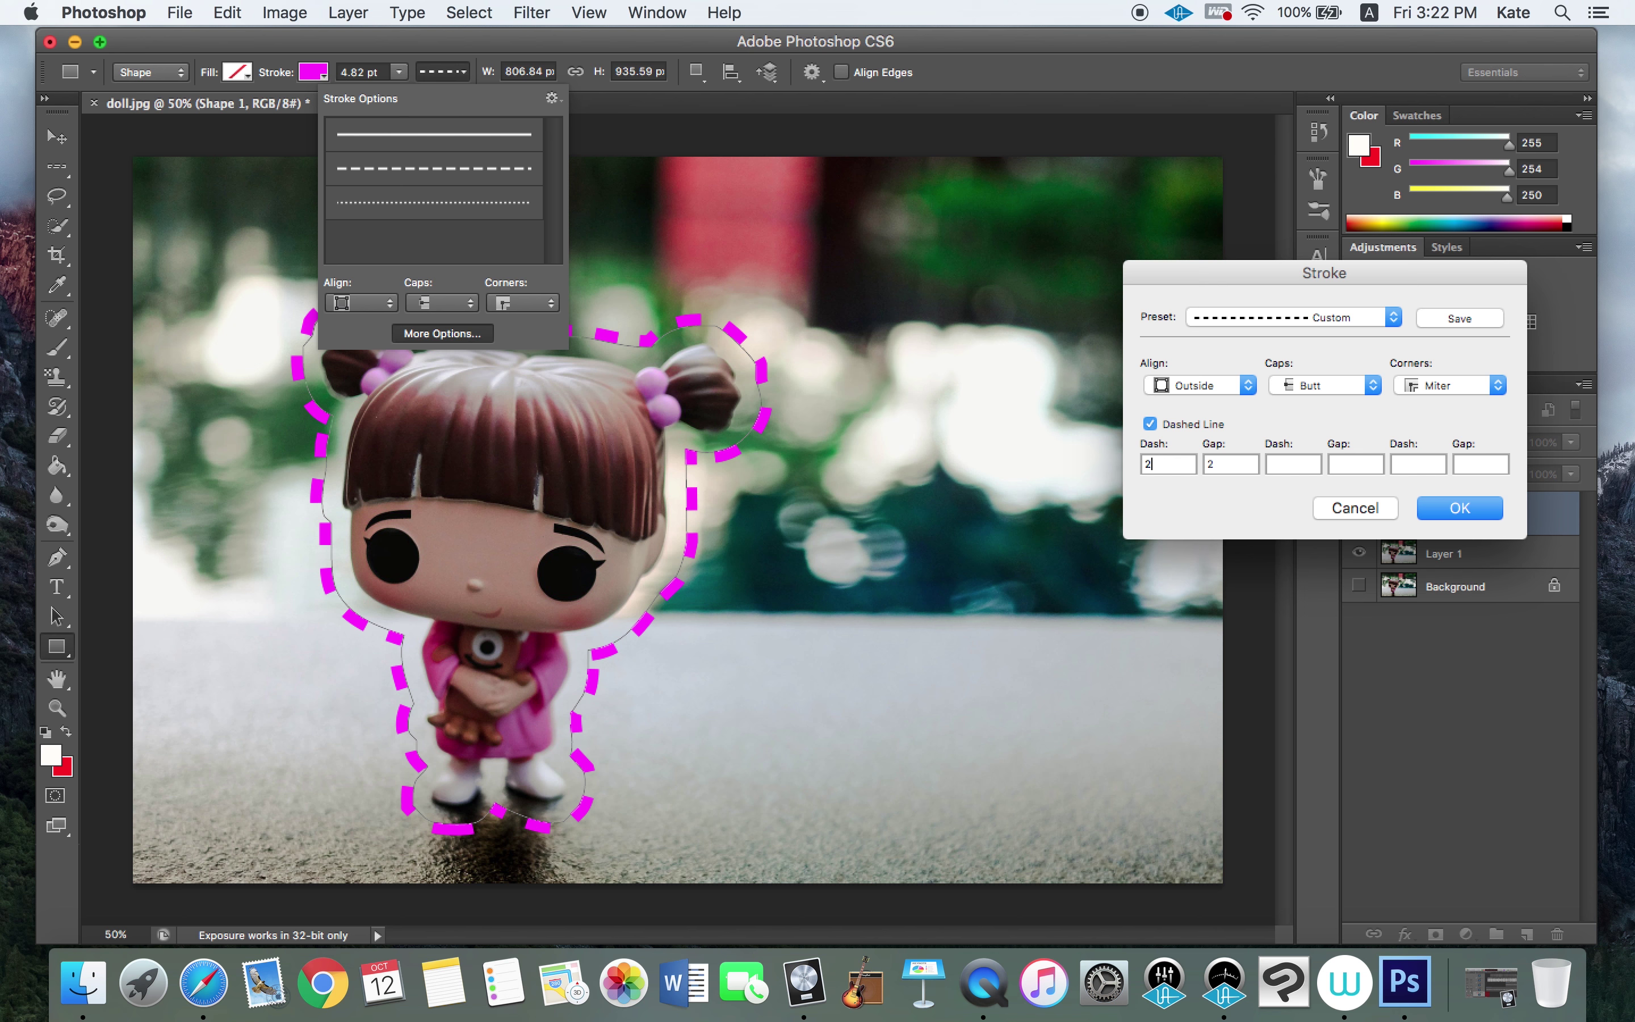
key("BackSpace")
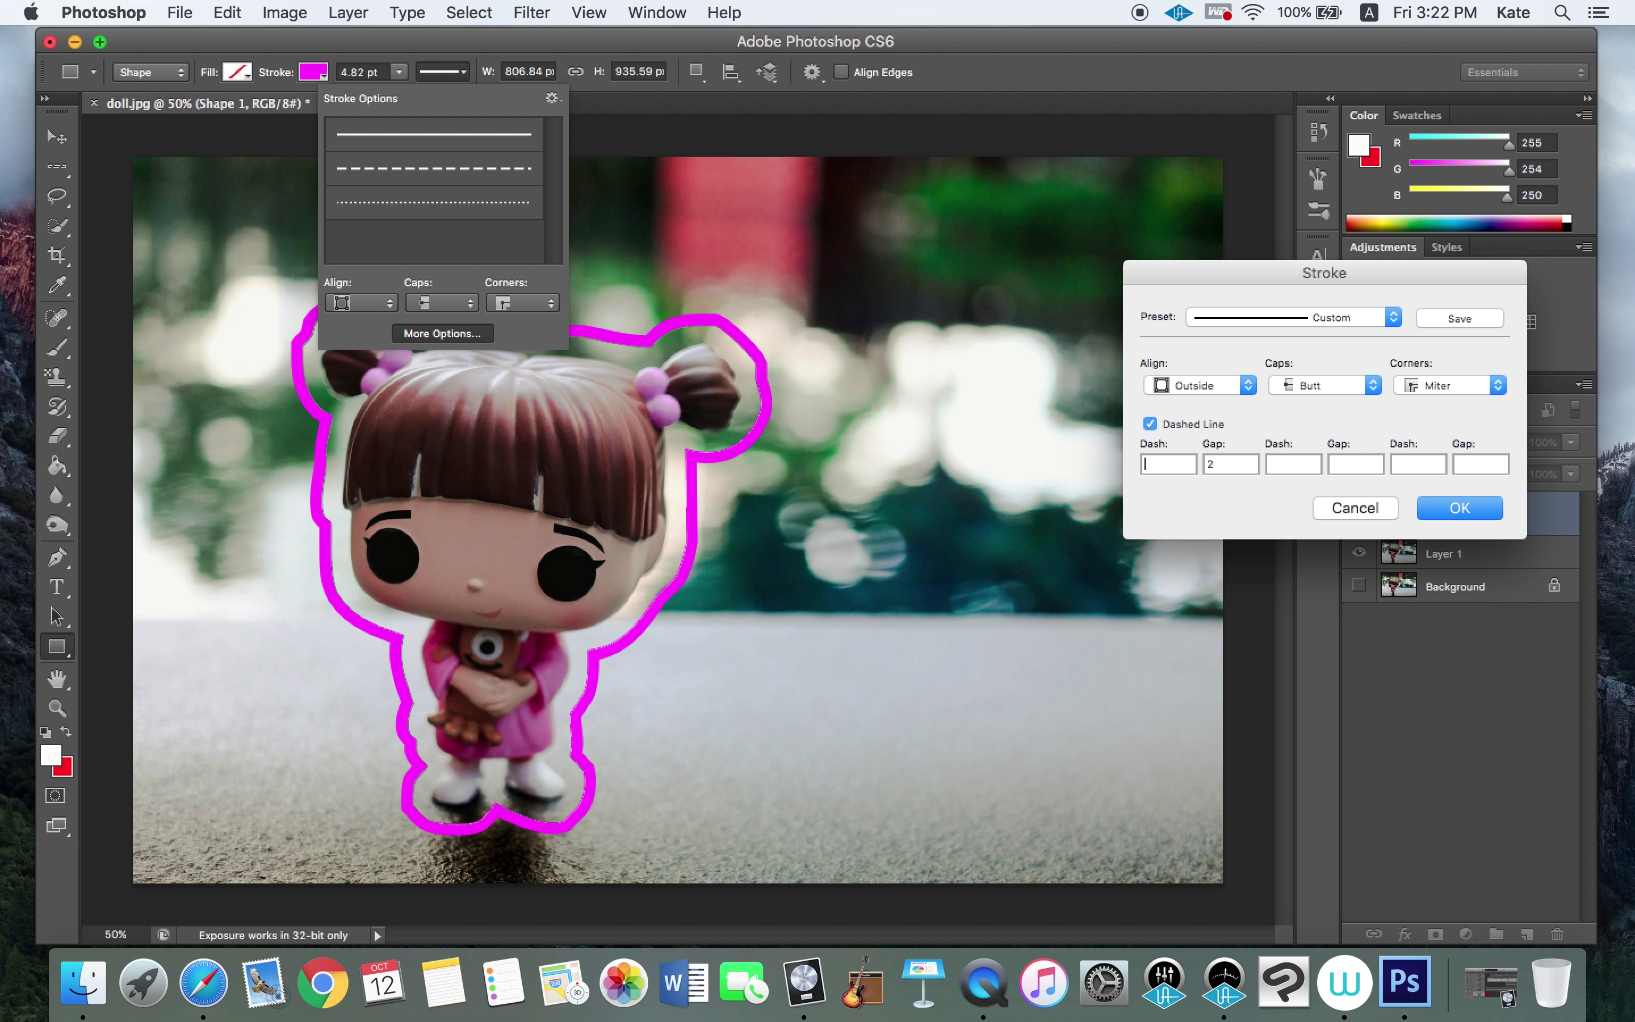
type("3")
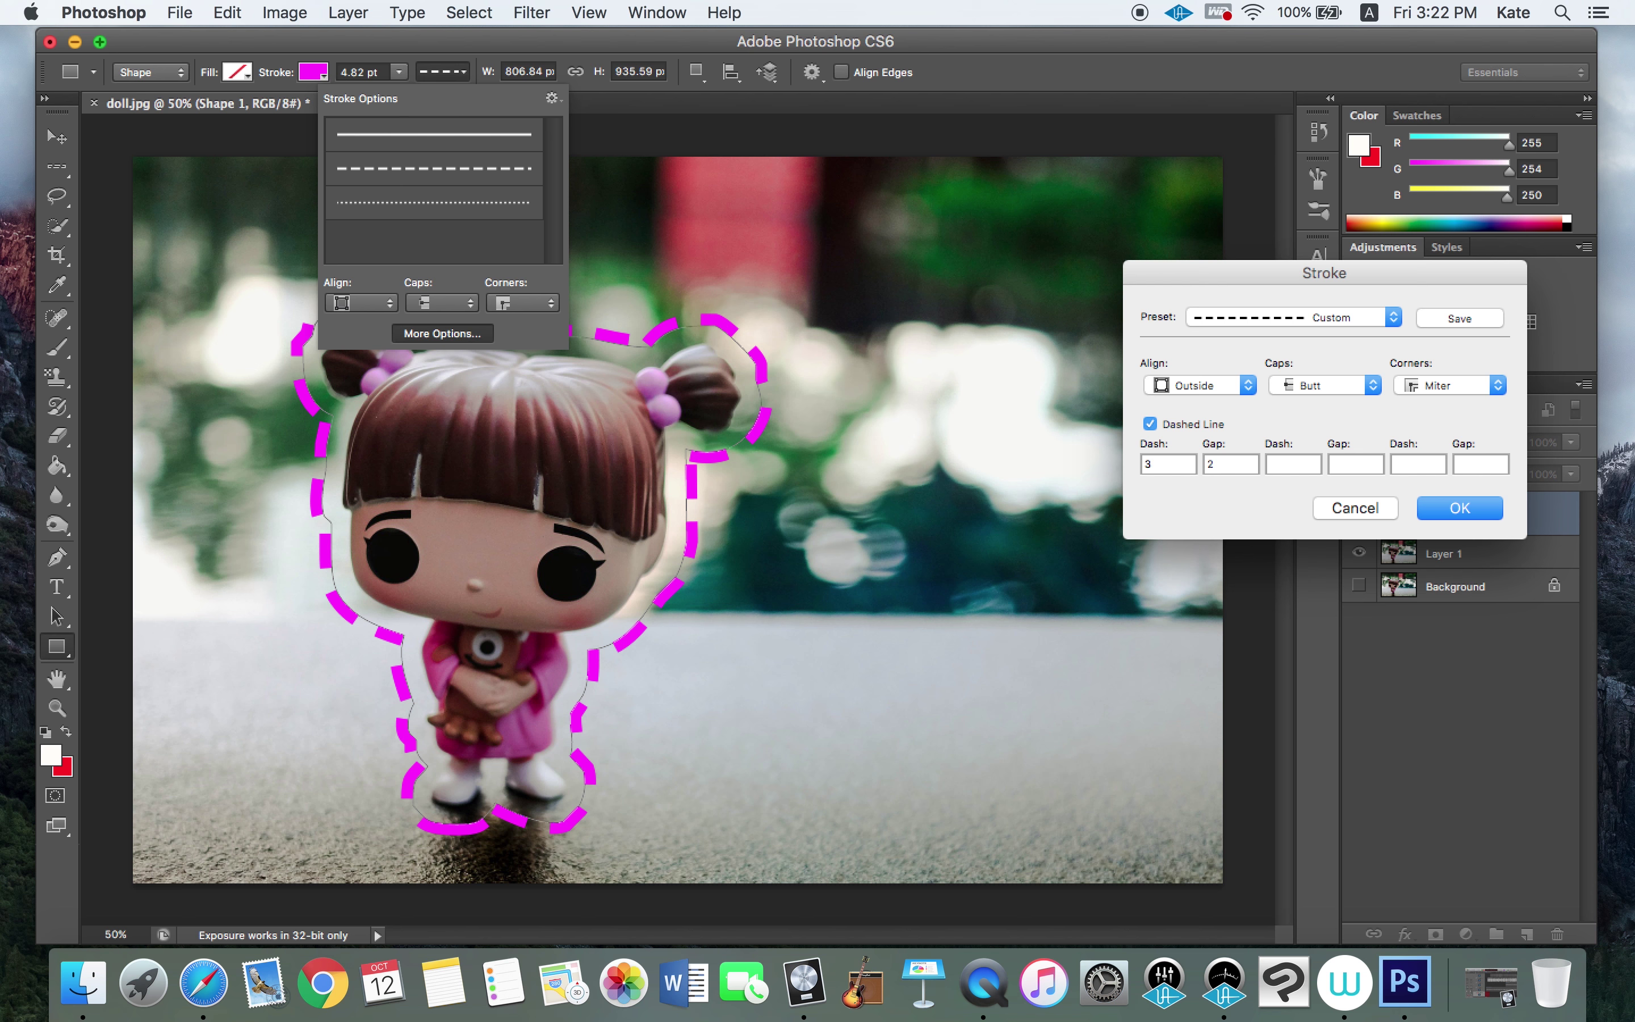
left_click(1460, 509)
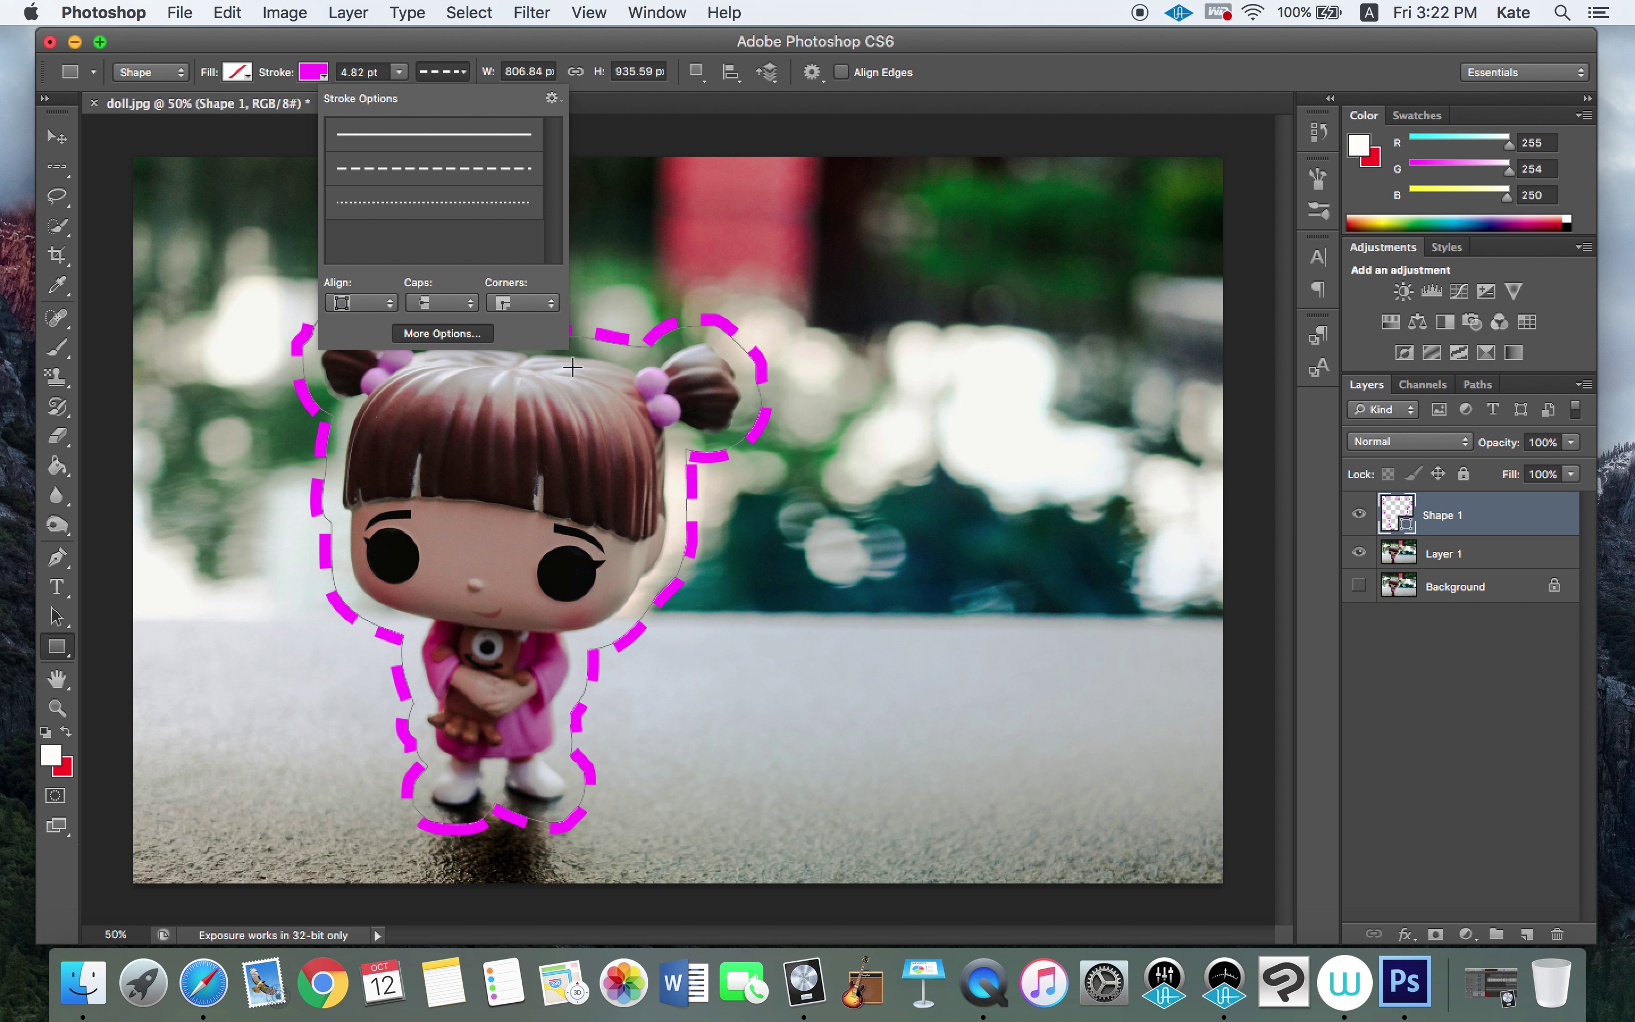
Set the stroke alignment to Center, then commit Shape 1 so only the dashed magenta outline shows.
left_click(370, 304)
left_click(362, 285)
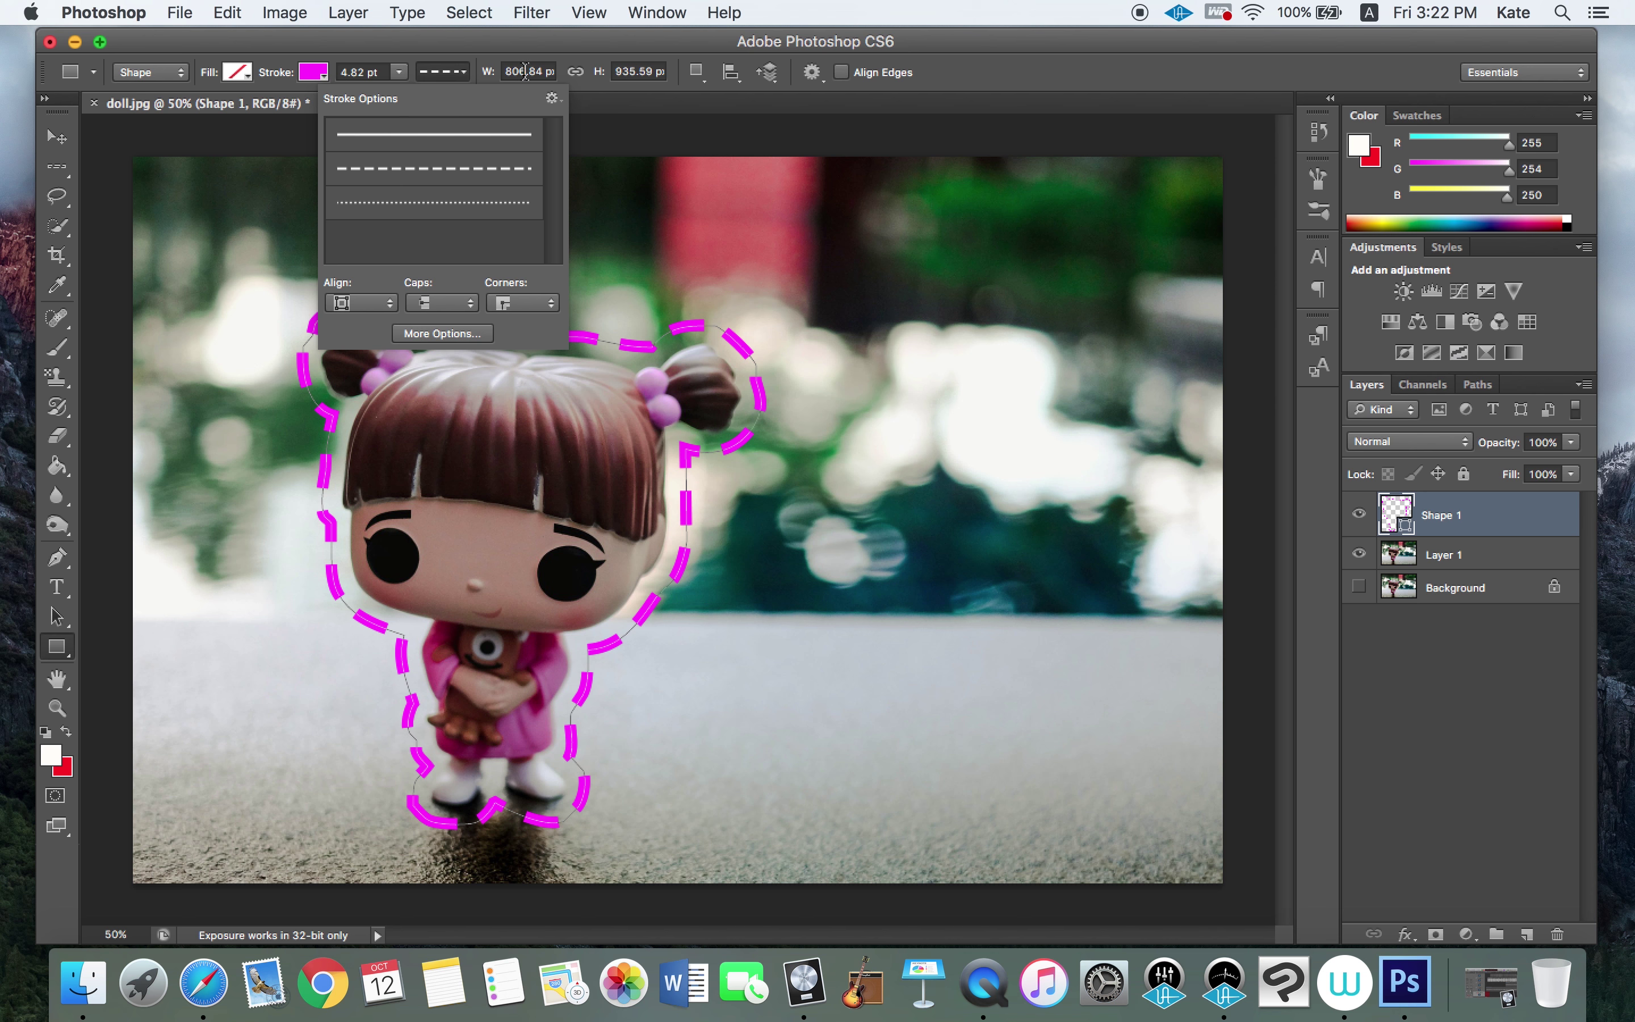
left_click(471, 43)
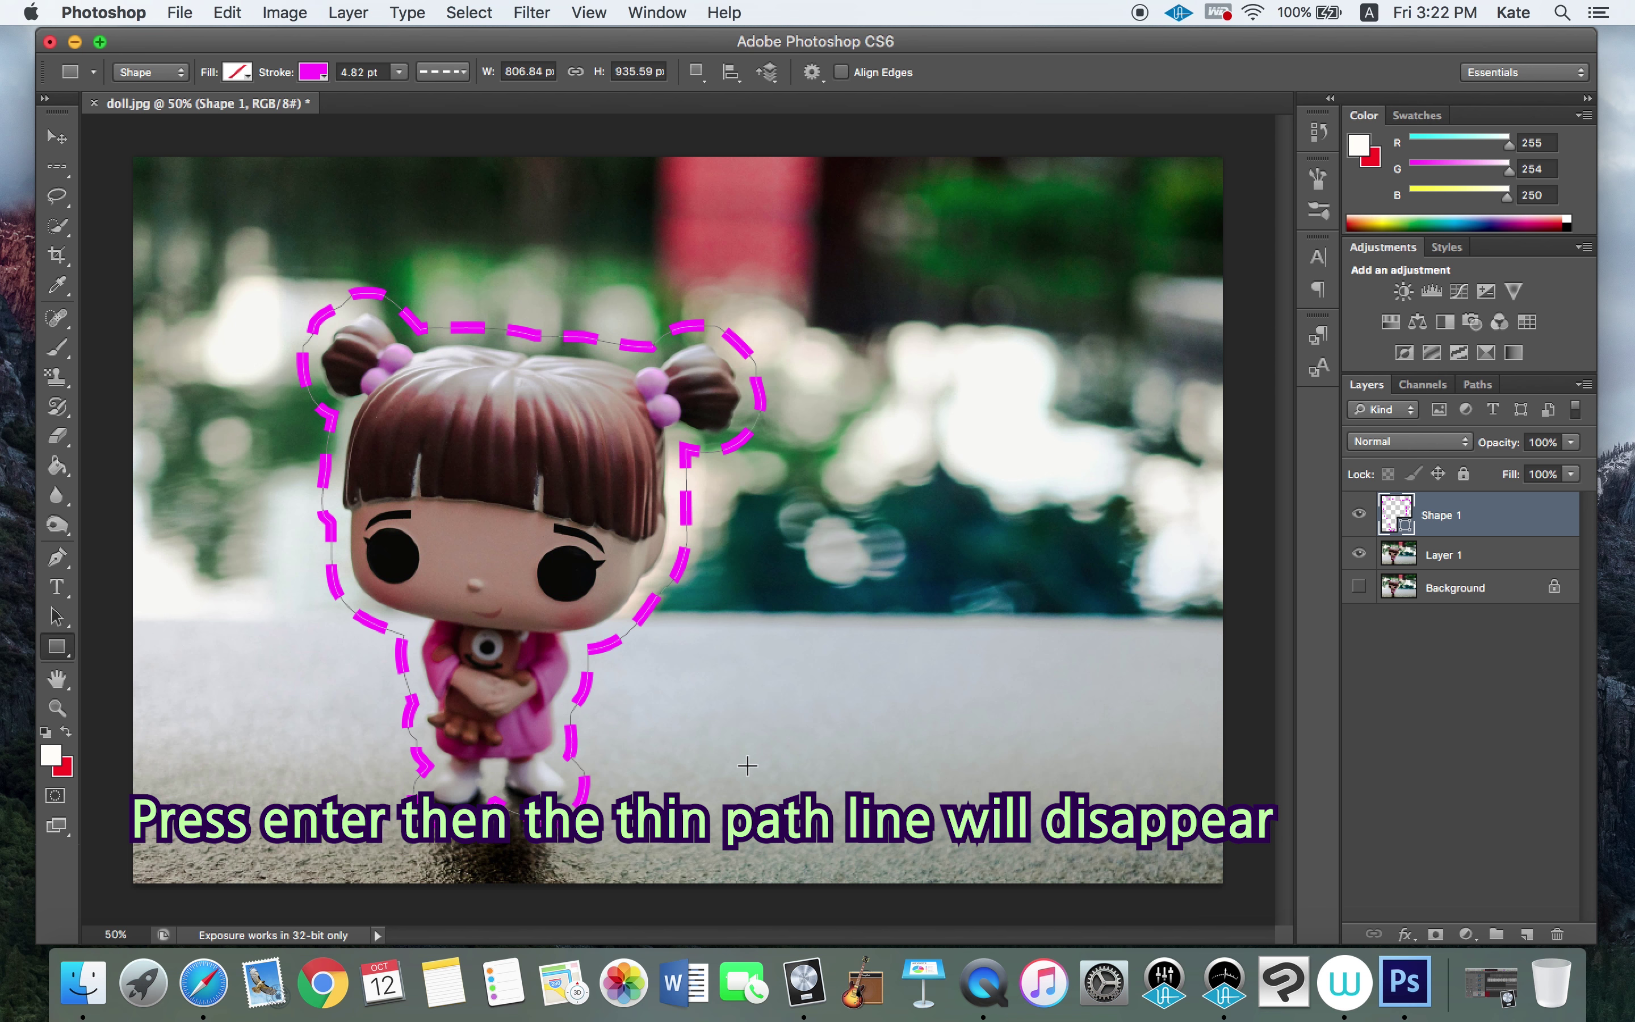
key("Return")
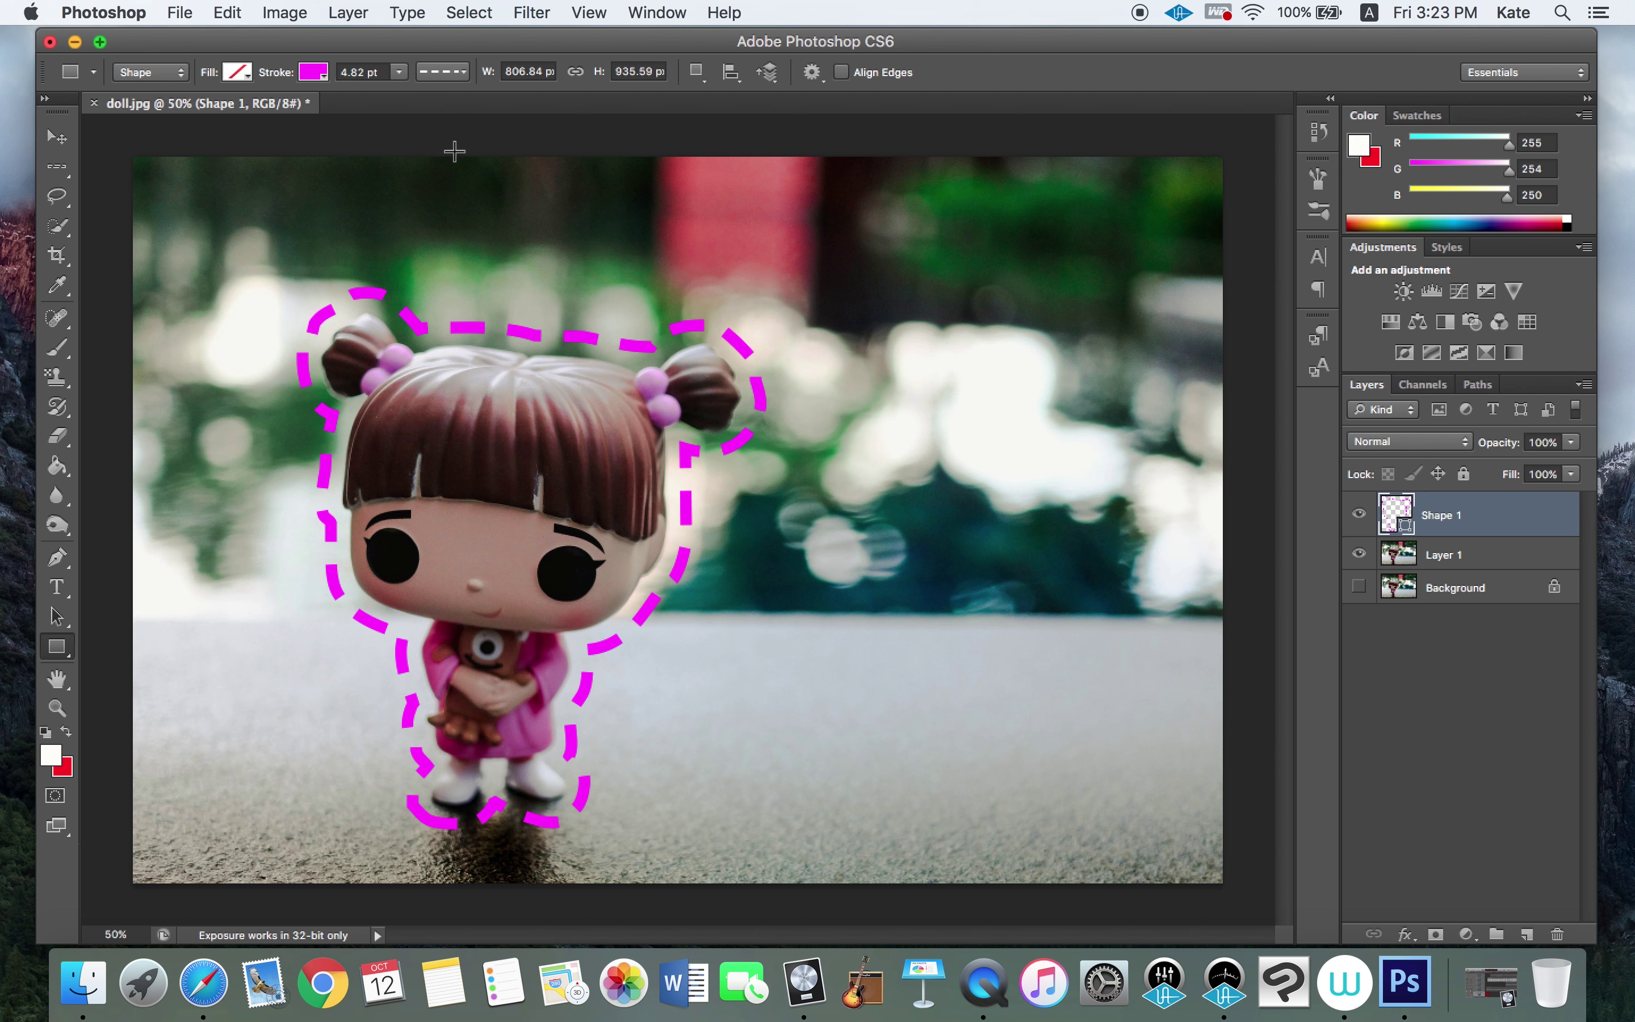
left_click(469, 12)
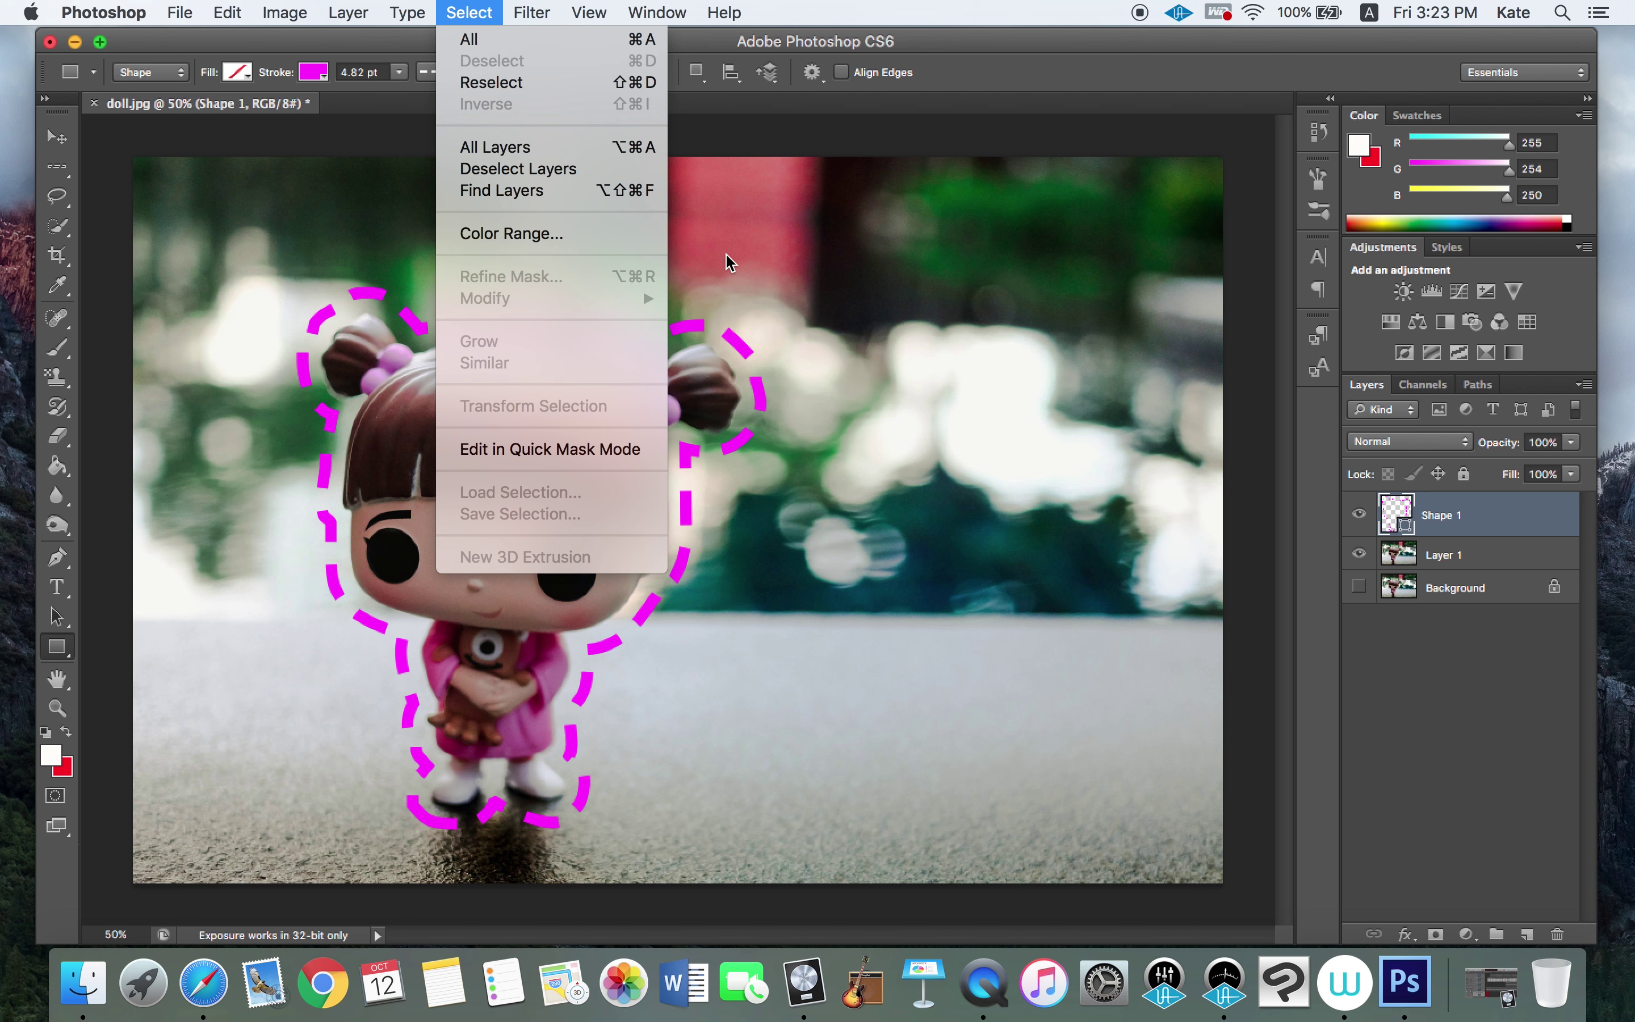
left_click(722, 269)
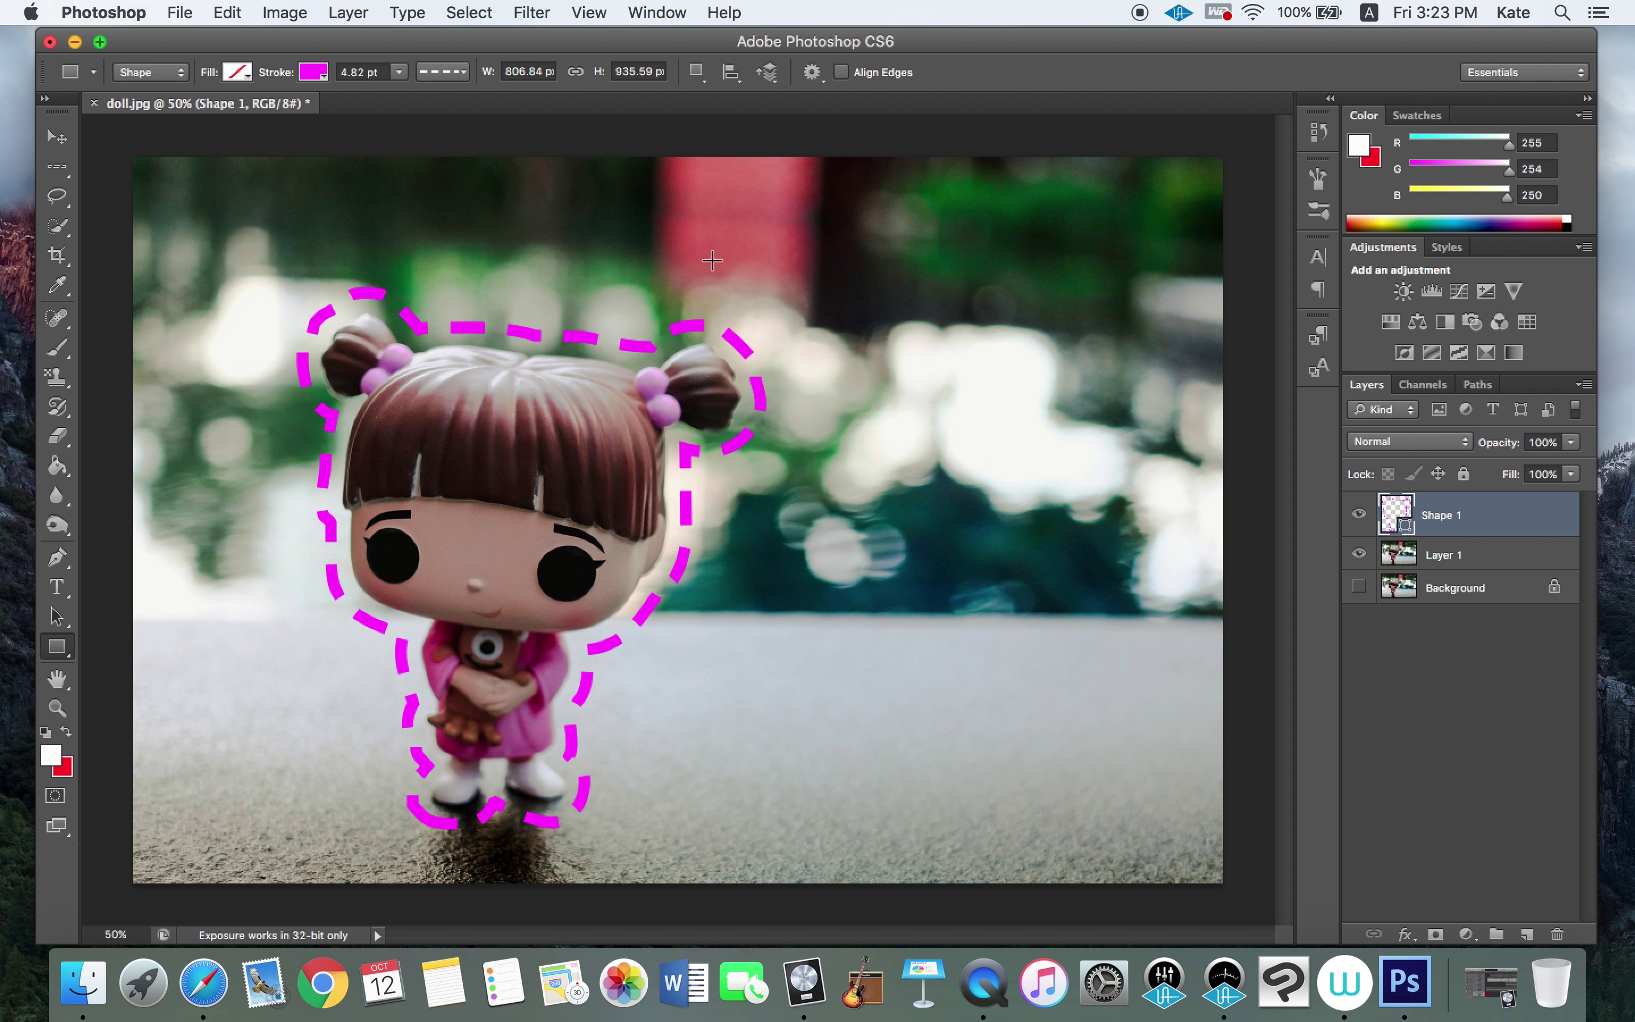